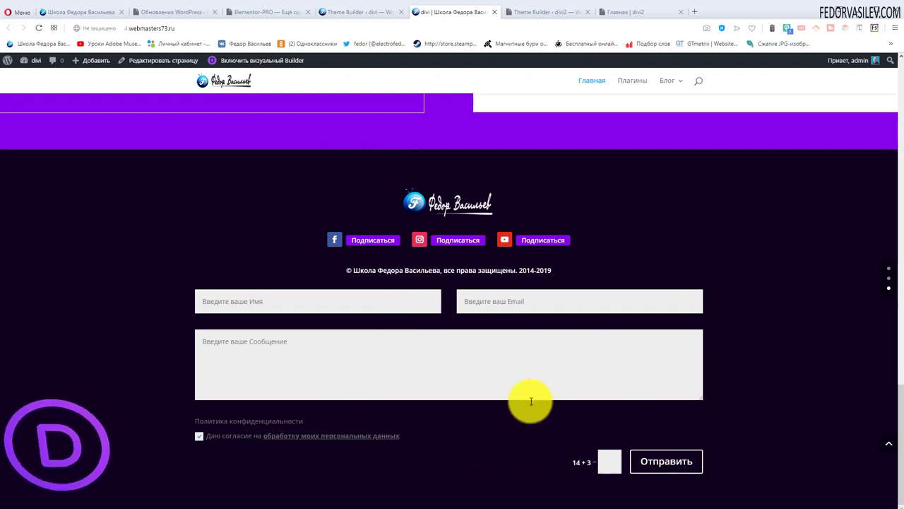
Open the global footer of the divi2 site's default template for editing in the Divi Theme Builder.
scroll(202, 363, "up", 6)
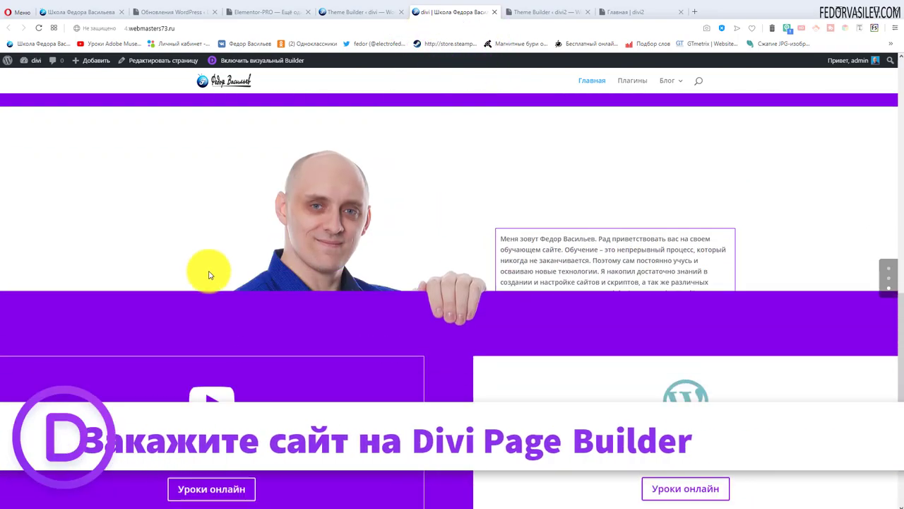
scroll(207, 272, "down", 6)
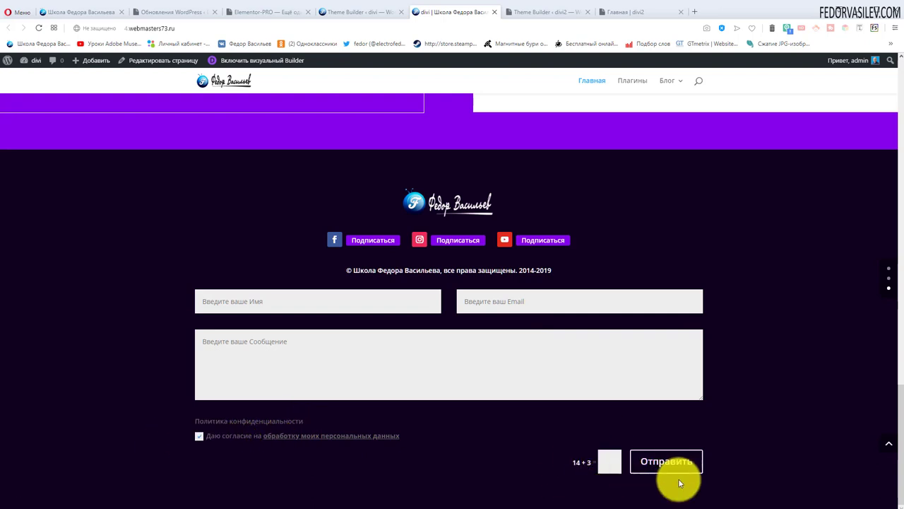
key("ctrl+Tab")
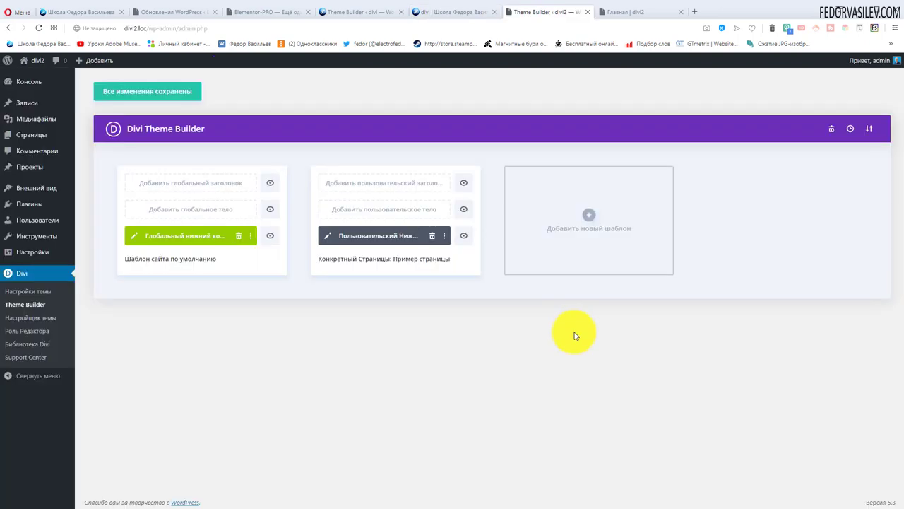
left_click(621, 12)
left_click(568, 13)
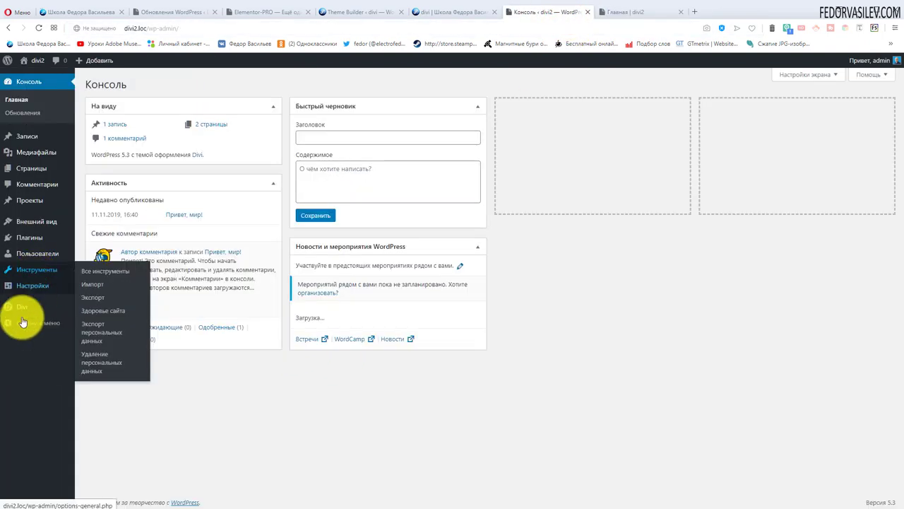
mouse_move(19, 311)
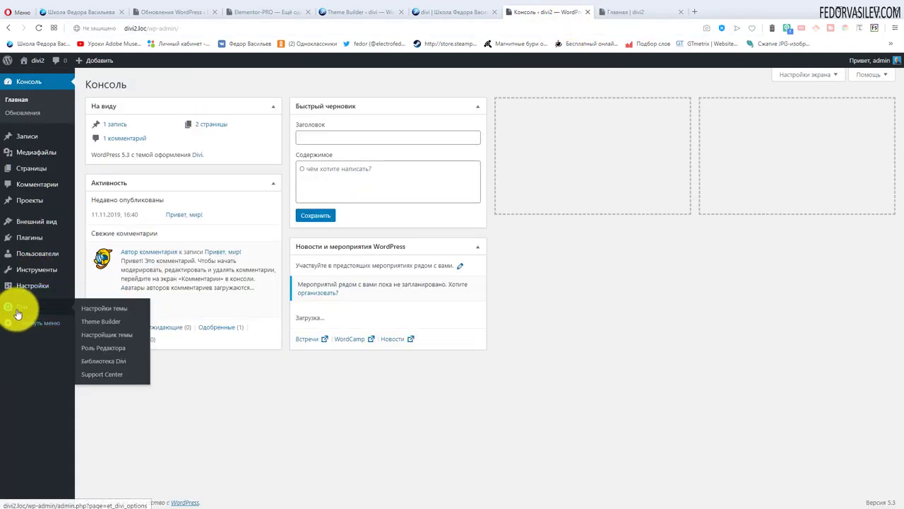
left_click(89, 320)
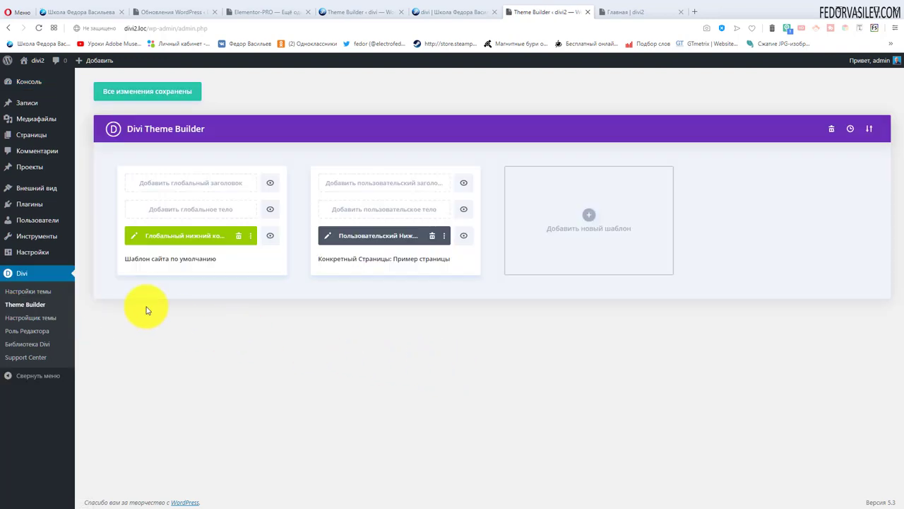
left_click(133, 236)
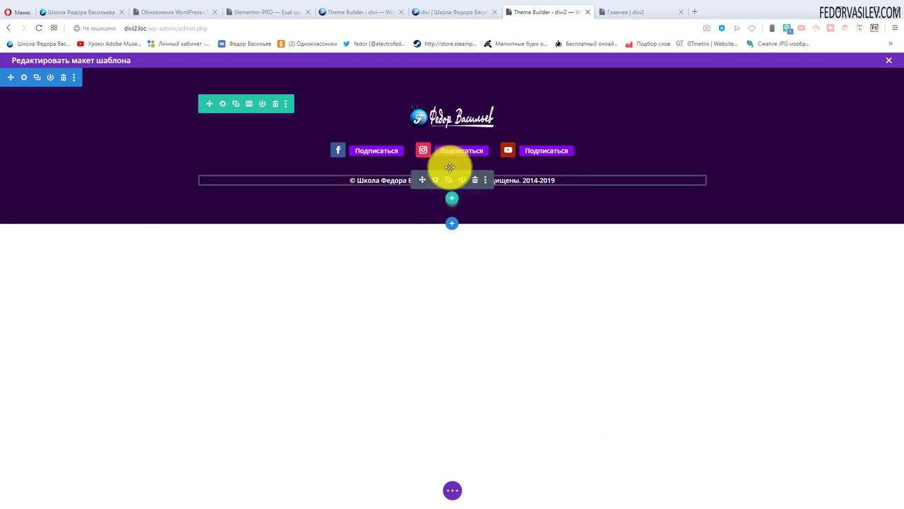
left_click(451, 168)
scroll(436, 302, "down", 3)
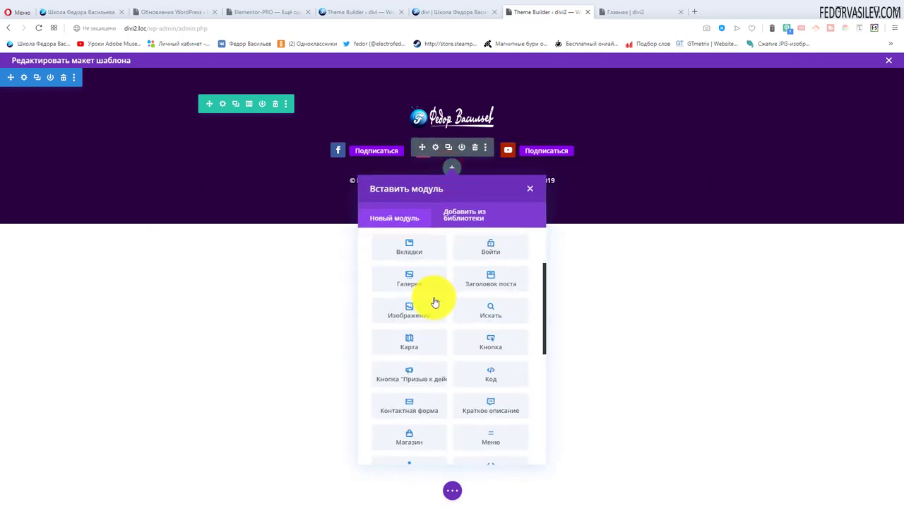
scroll(435, 302, "down", 3)
left_click(416, 311)
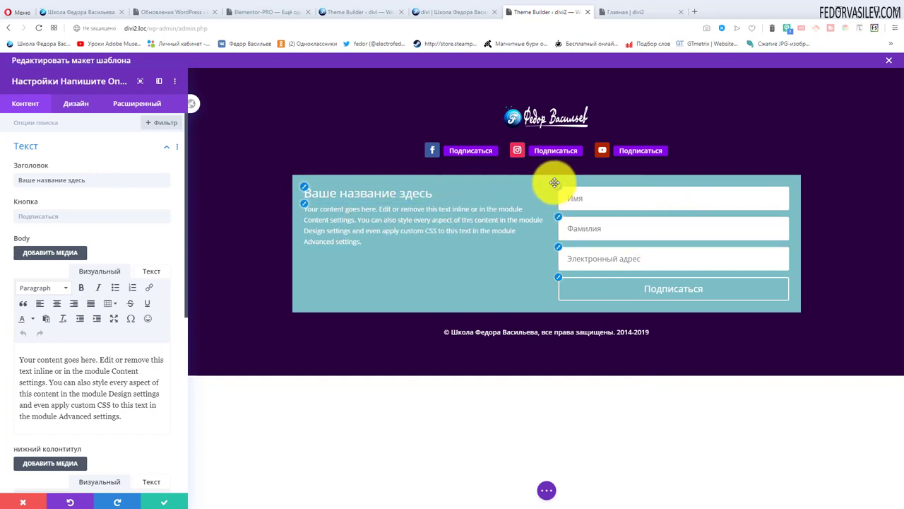
left_click(402, 368)
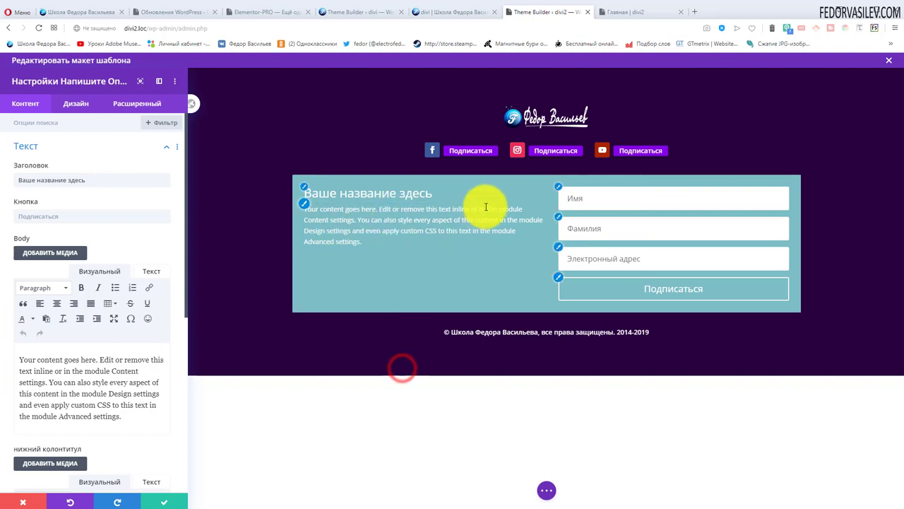
left_click(22, 501)
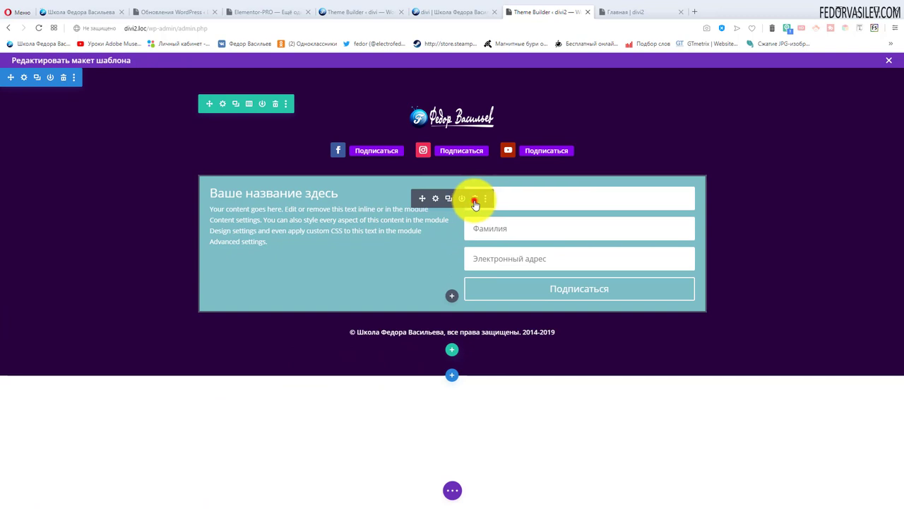
left_click(475, 200)
Insert a contact form module (Контактная форма) directly below the social media follow buttons in the footer.
left_click(453, 170)
scroll(434, 349, "down", 5)
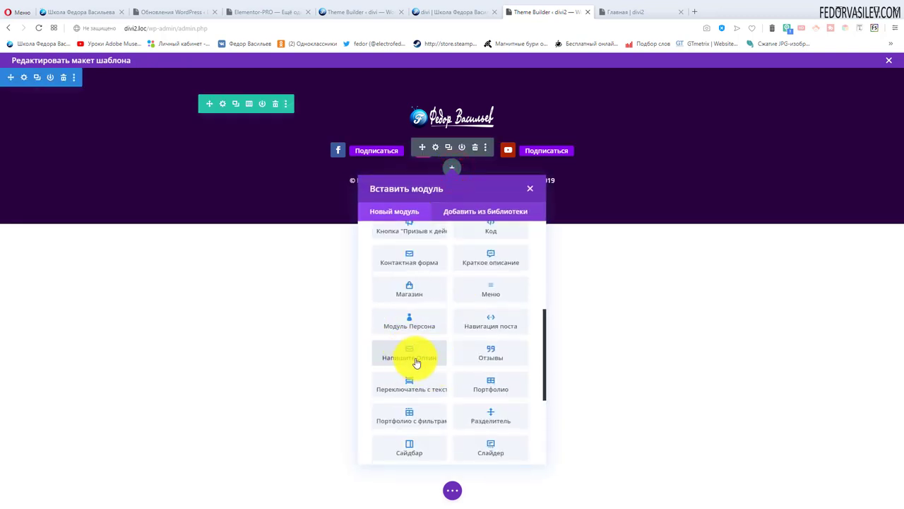
left_click(411, 259)
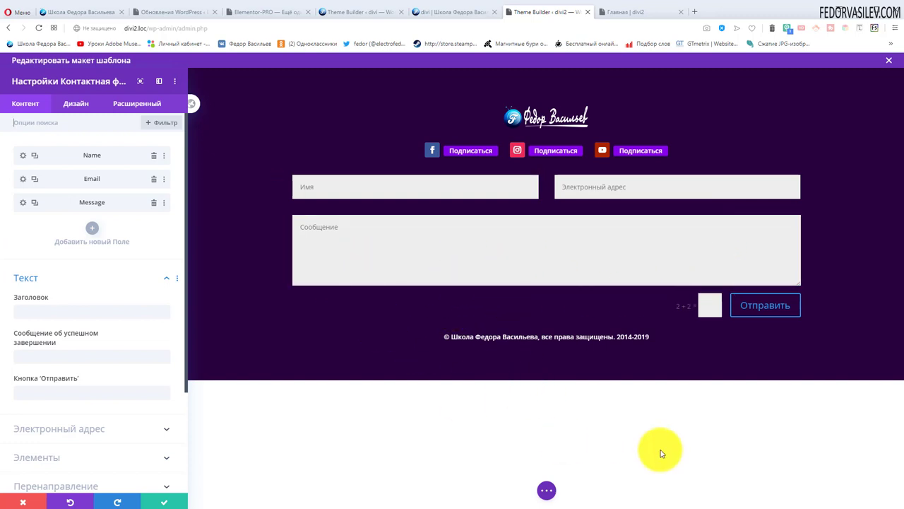
left_click(480, 292)
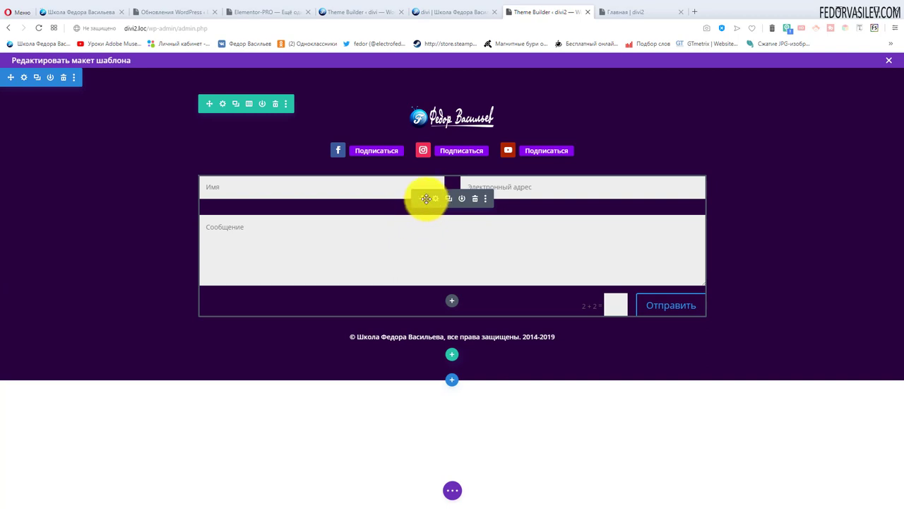
Move the copyright text module above the contact form, directly under the social media buttons.
left_click(425, 198)
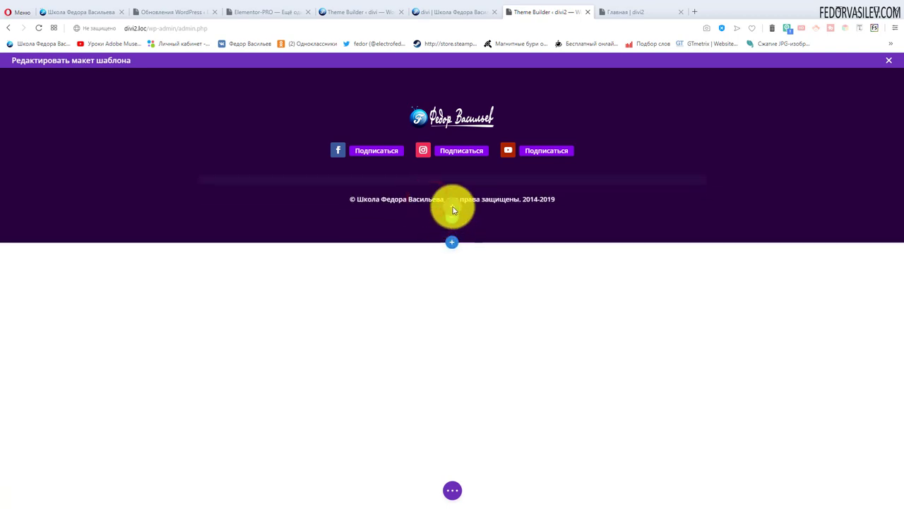
left_click_drag(449, 203, 406, 229)
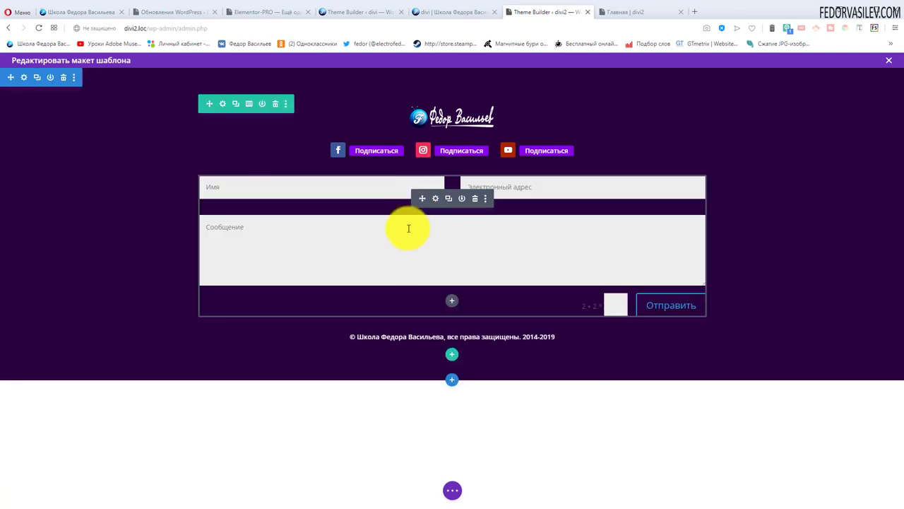
mouse_move(428, 343)
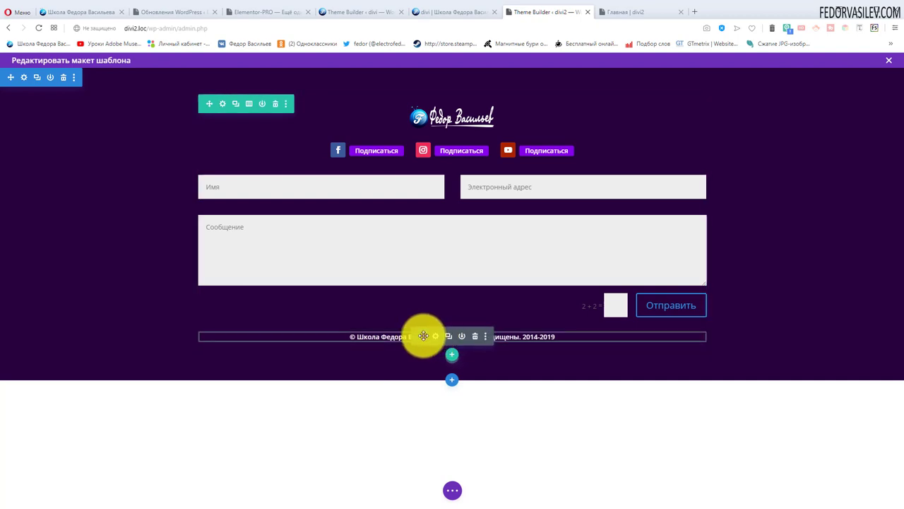
left_click_drag(423, 335, 419, 172)
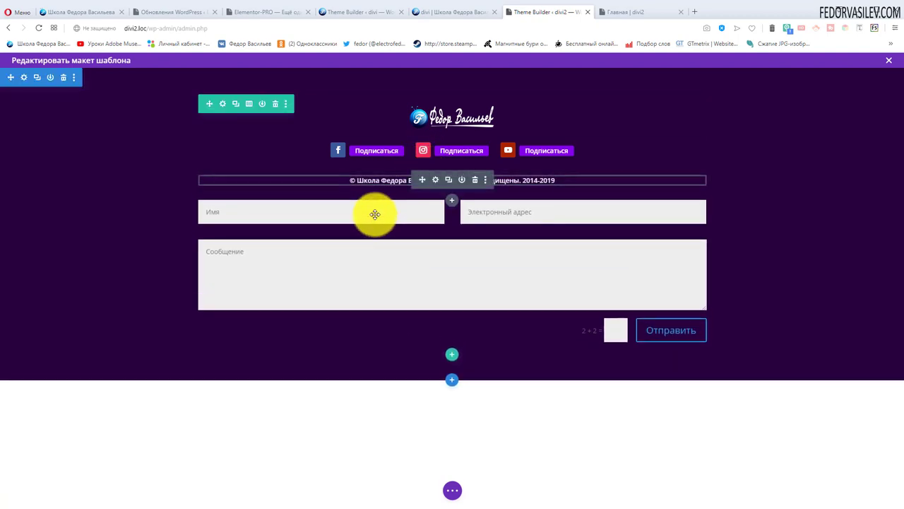
Preview the footer layout in tablet and phone view and return to desktop view, leaving the text settings unchanged.
left_click(435, 179)
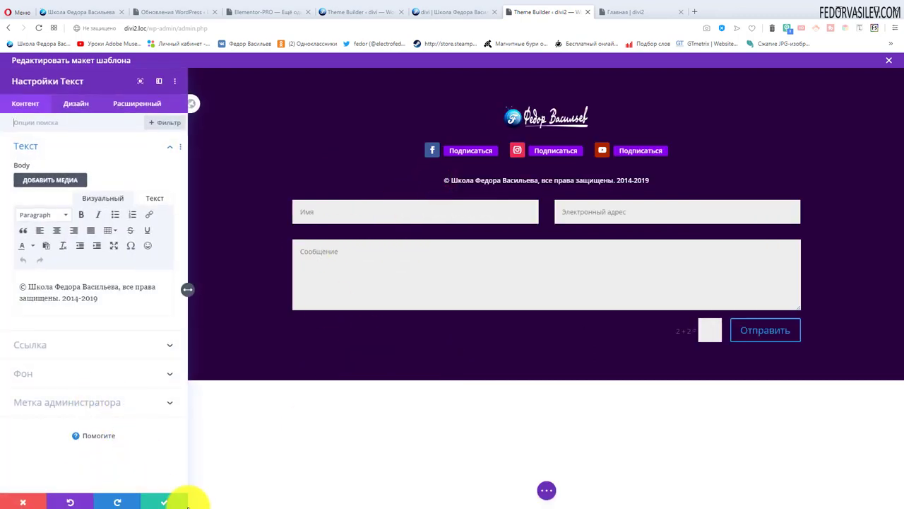
left_click(548, 491)
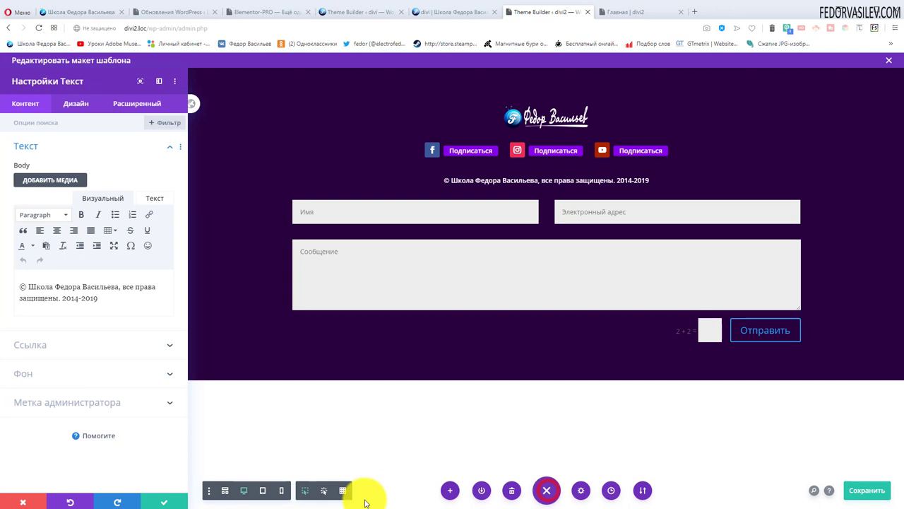
left_click(264, 492)
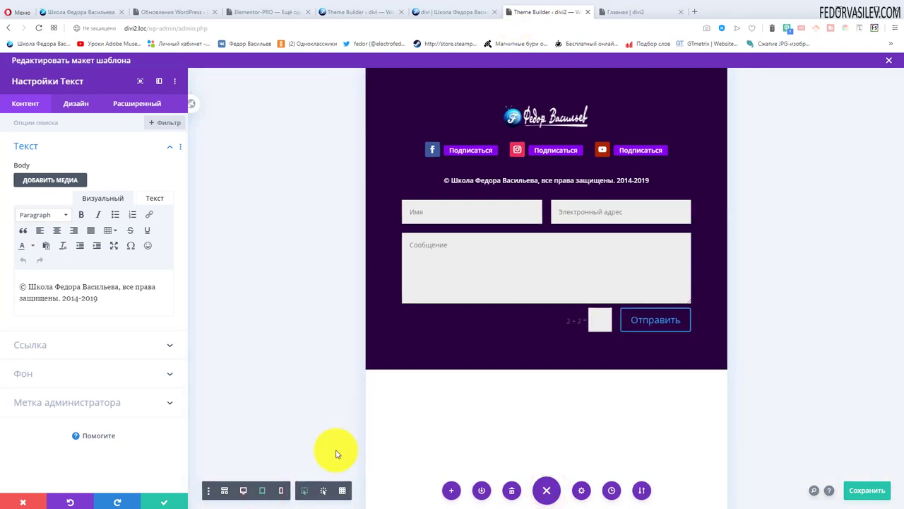
left_click(281, 492)
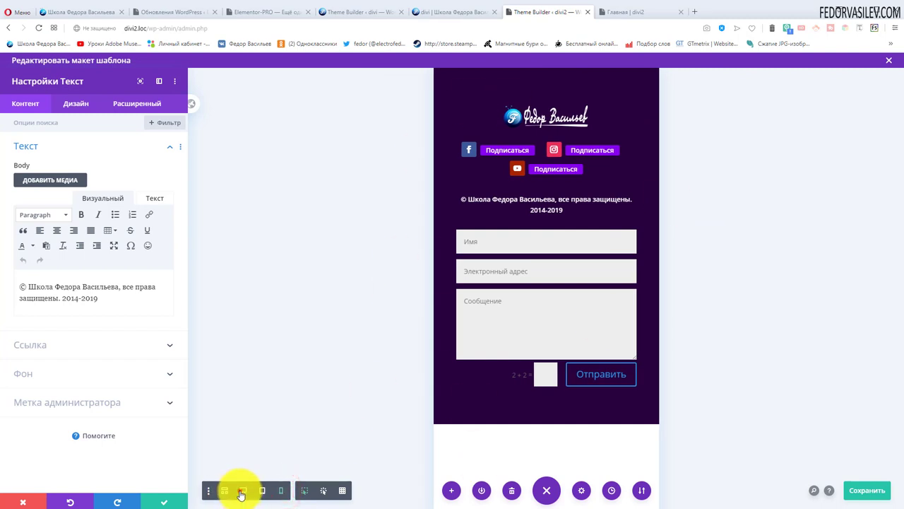
left_click(240, 492)
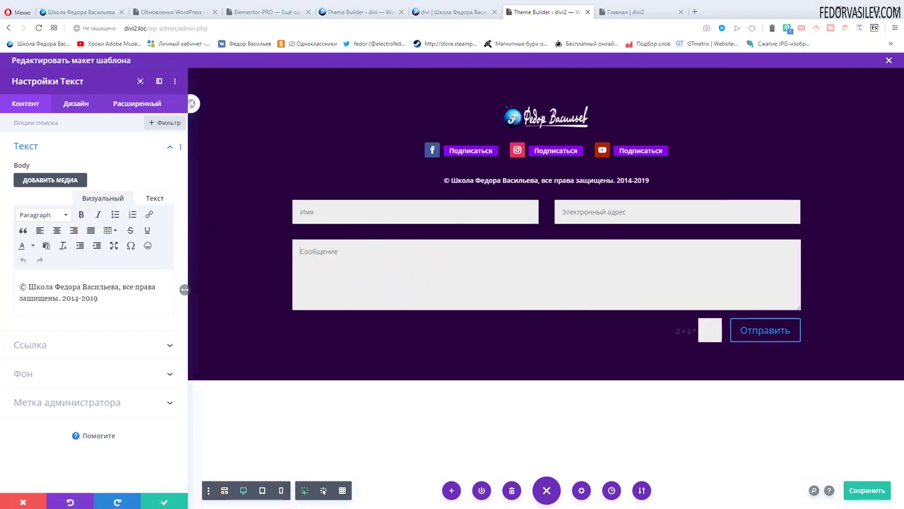
left_click(21, 501)
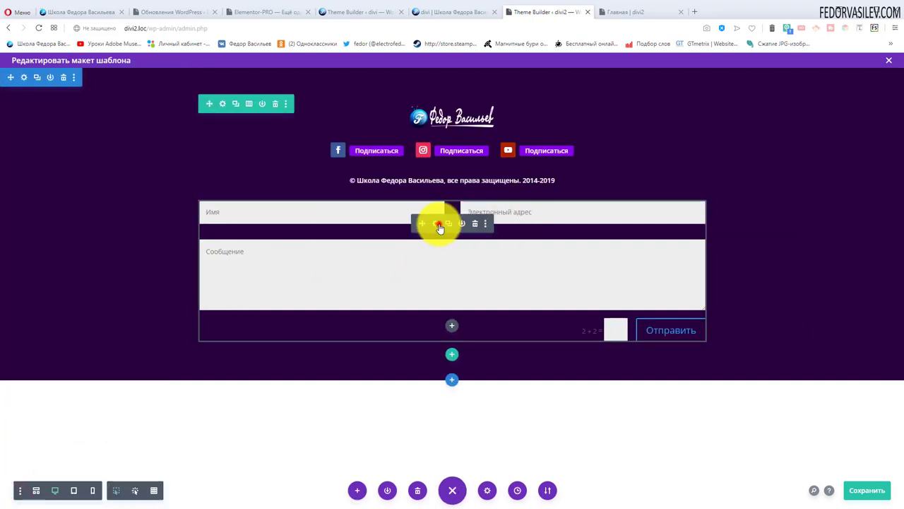
In the contact form's settings, delete the Message field and undo the deletion.
left_click(438, 225)
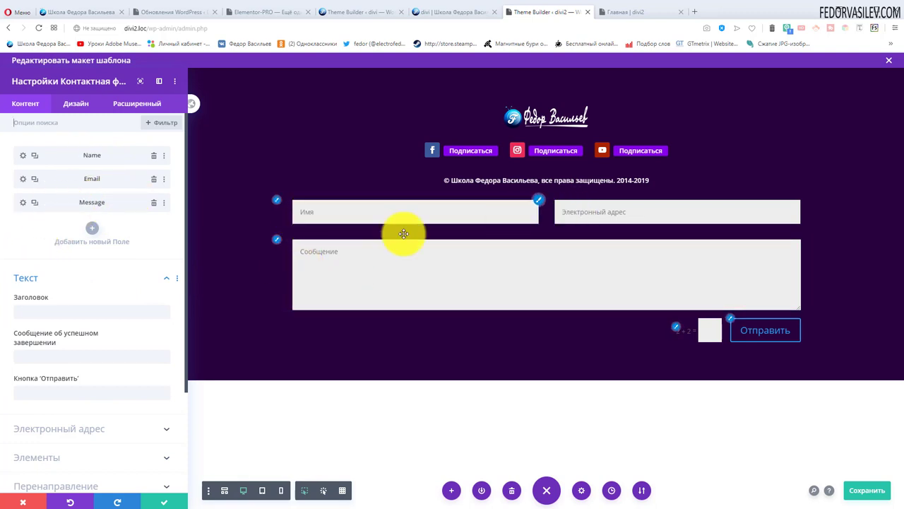
left_click(153, 203)
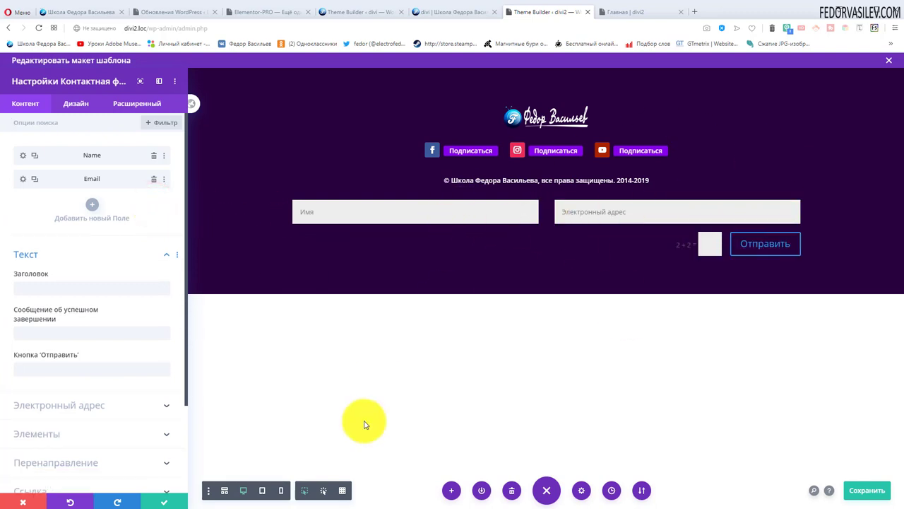
left_click(71, 502)
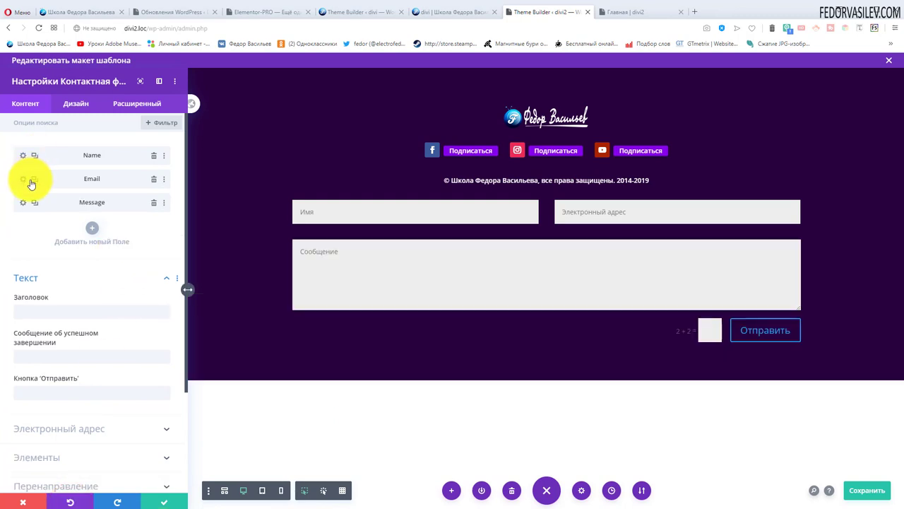
left_click(164, 203)
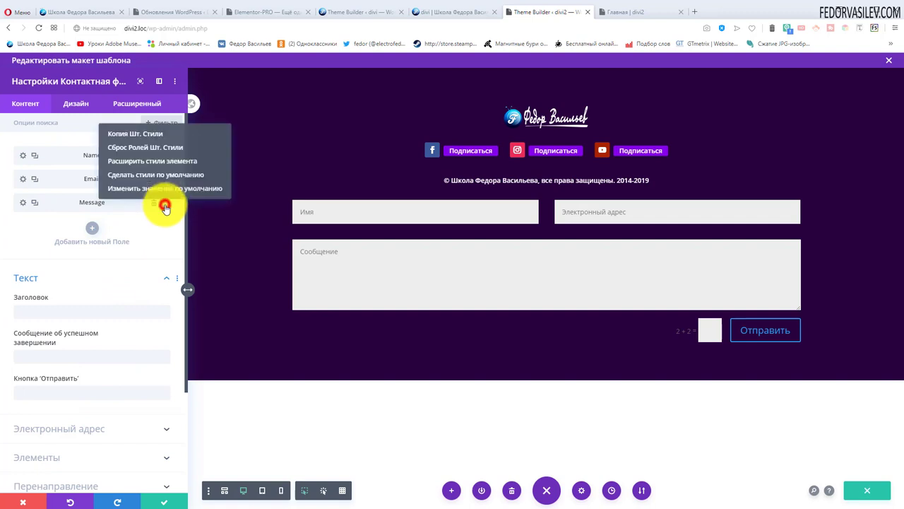
Set the title of the contact form's Name field to "Введите ваше Имя".
left_click(22, 154)
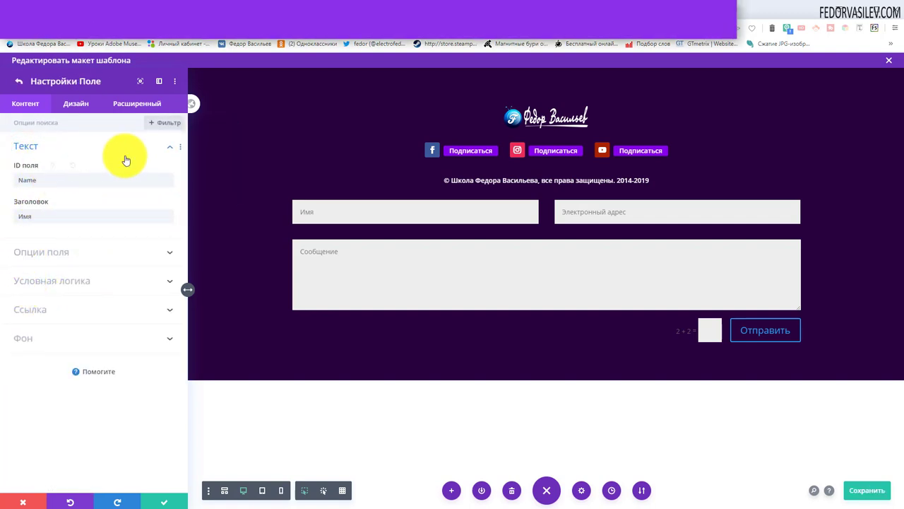
left_click(30, 174)
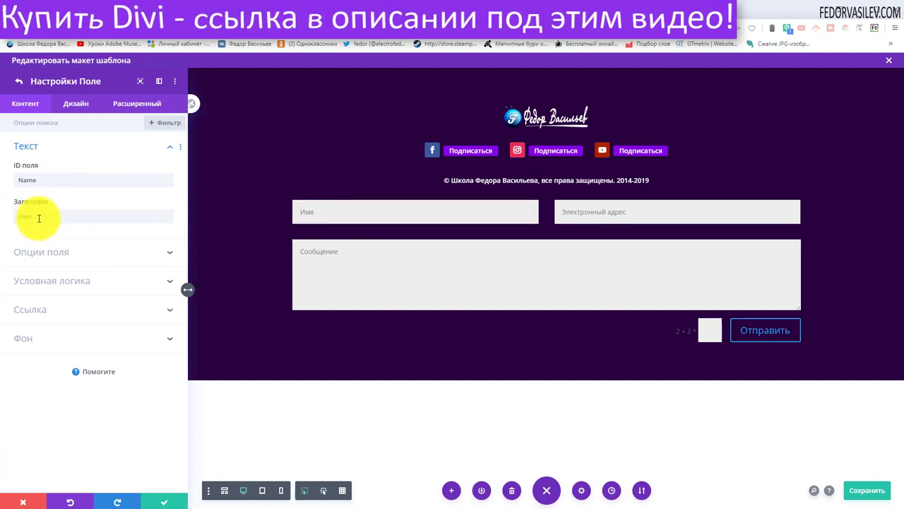
left_click(18, 217)
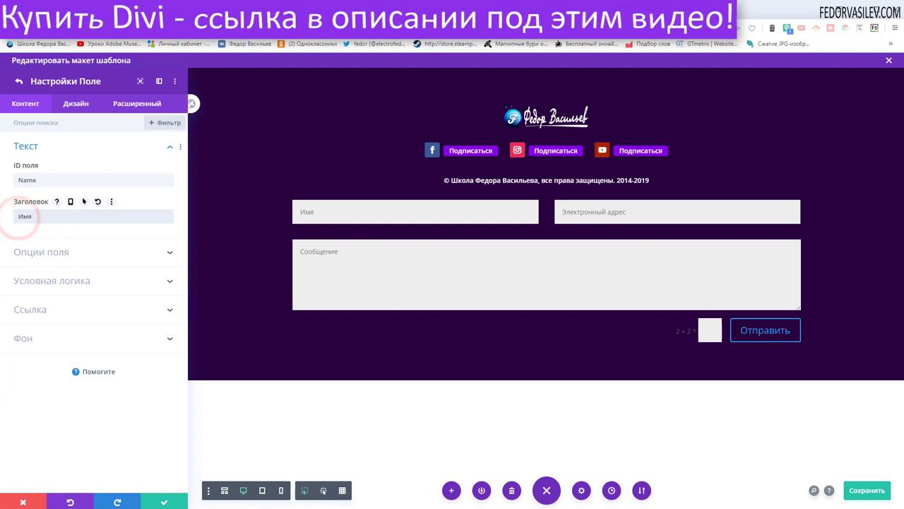
type("Введите ваше")
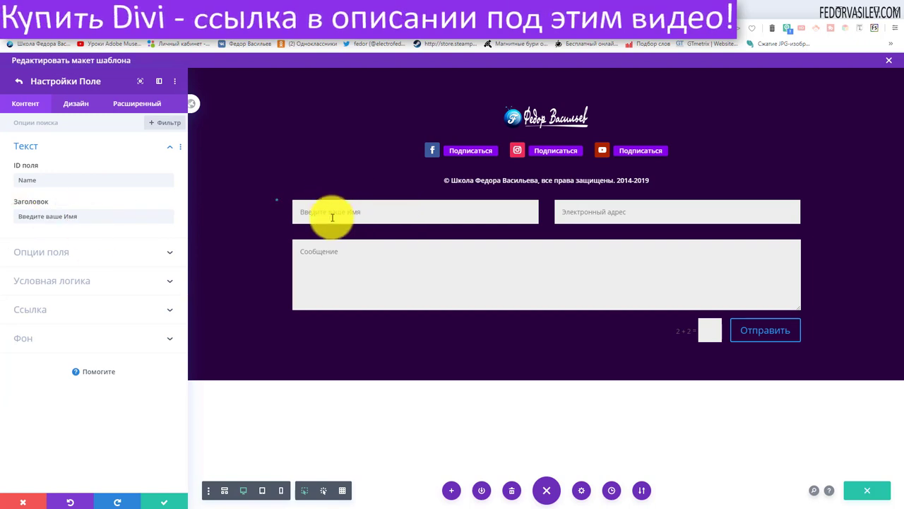
Examine the available input types in the Name field's options without choosing a different one.
left_click(41, 252)
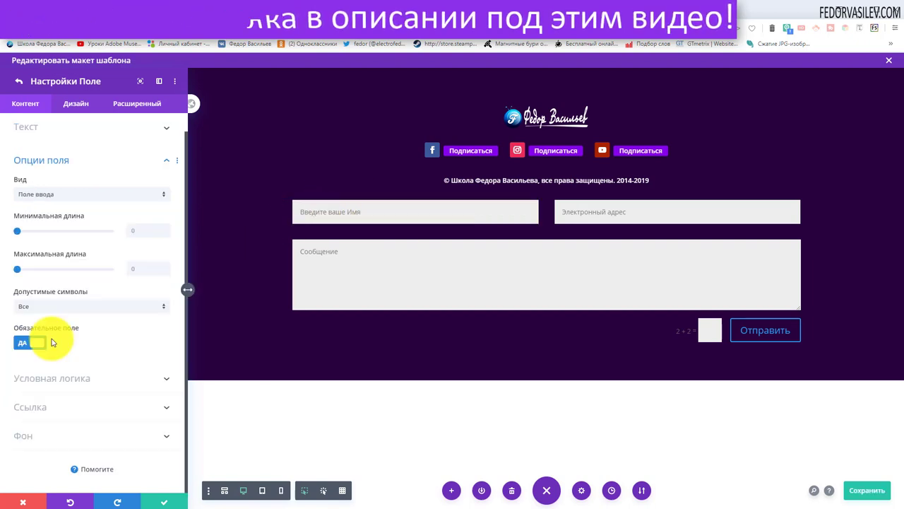
left_click(30, 197)
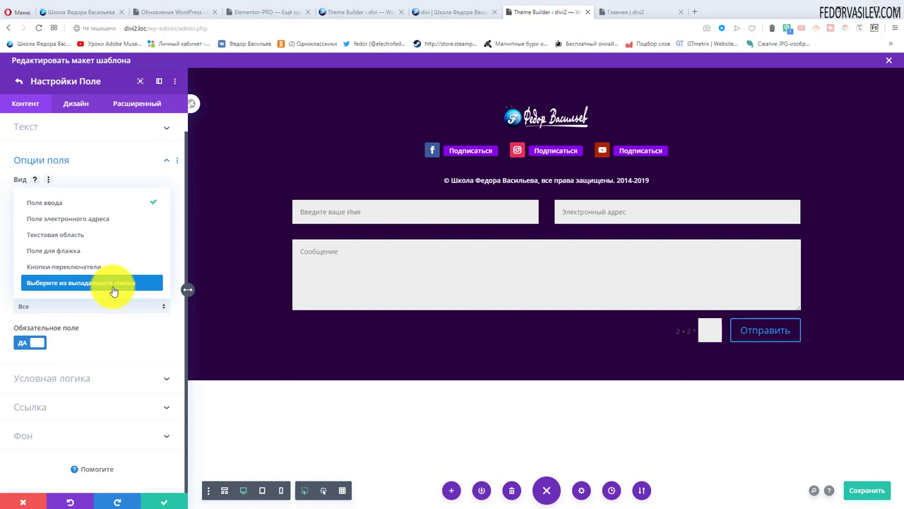
left_click(82, 169)
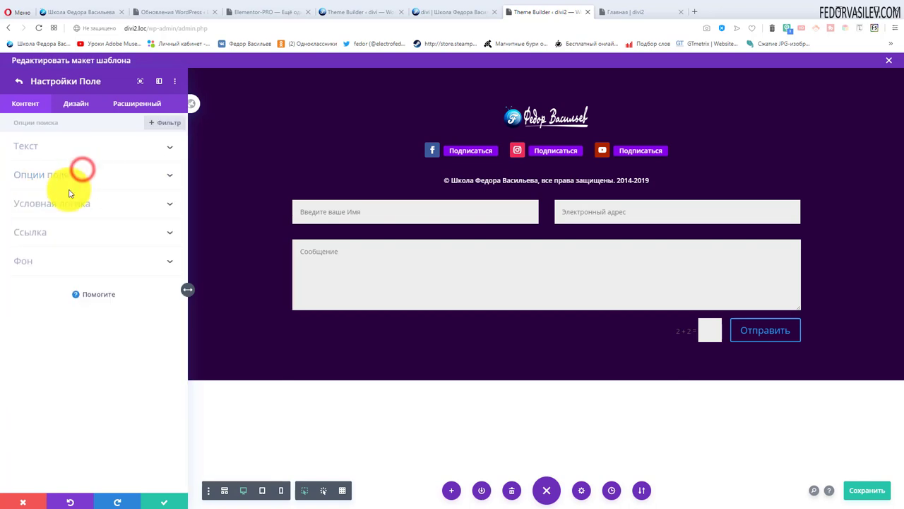
Examine the Name field's text settings and its length limits, allowed characters and required-field option.
left_click(43, 151)
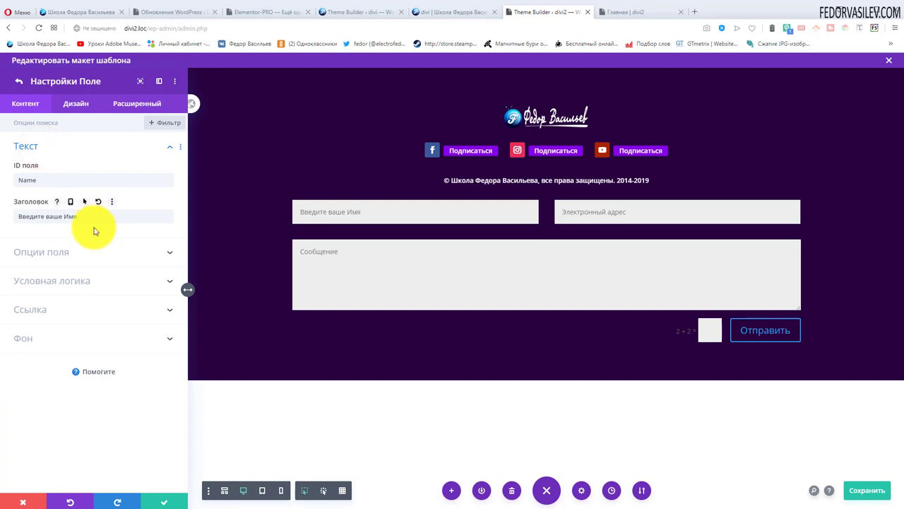
left_click(81, 249)
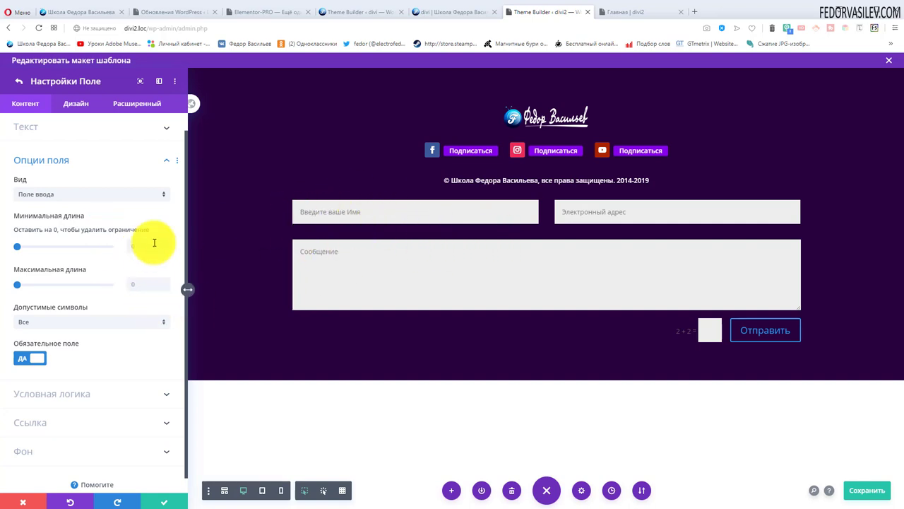
left_click(96, 271)
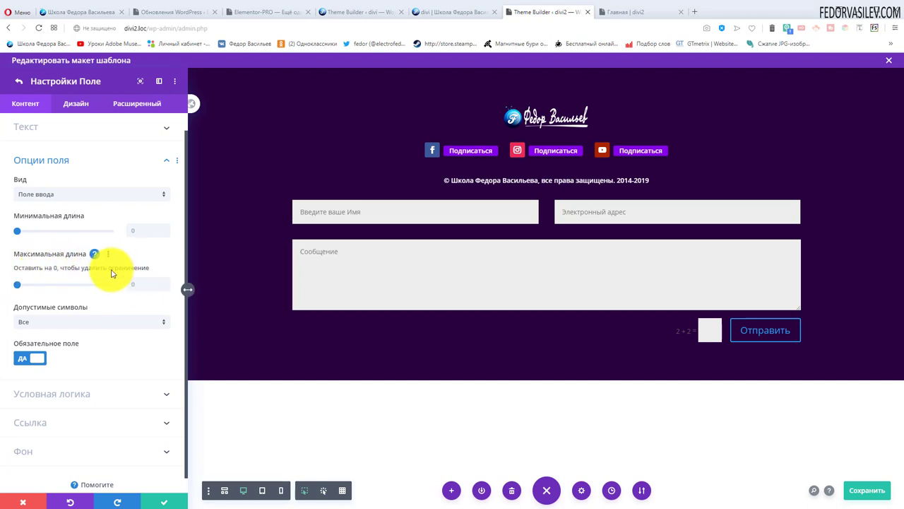
left_click(49, 322)
left_click(10, 344)
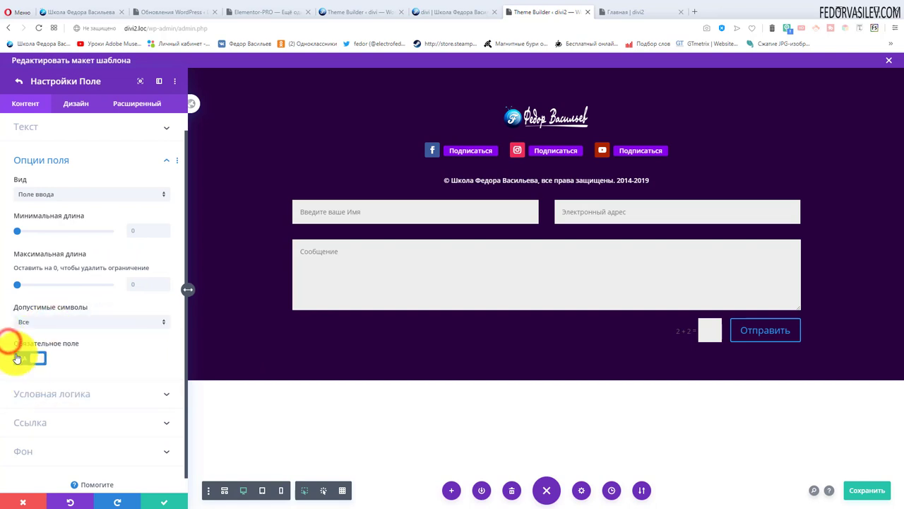
left_click(24, 360)
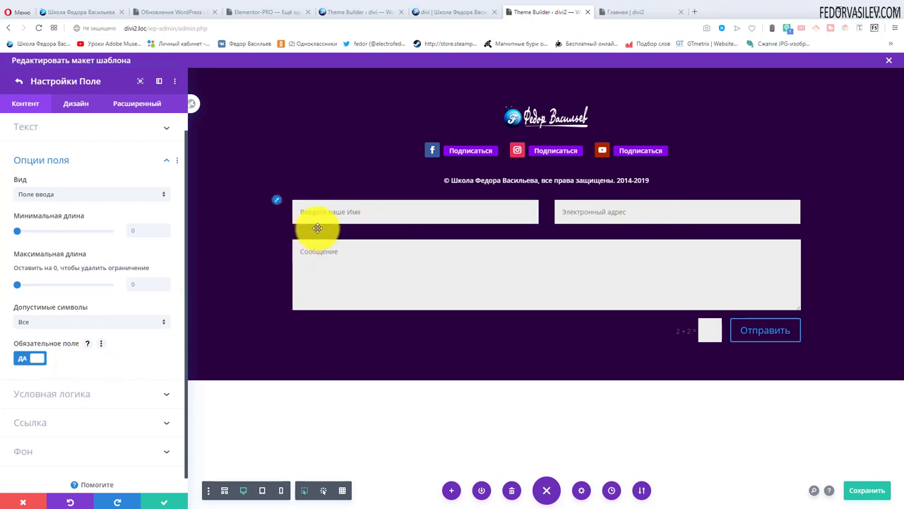
scroll(131, 335, "down", 1)
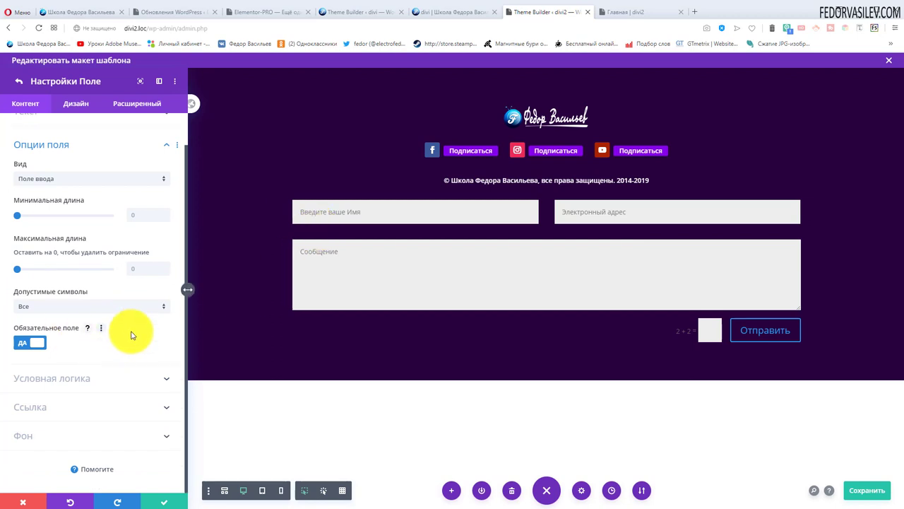
scroll(123, 329, "up", 2)
left_click(56, 177)
Enable conditional logic for the Name field with relation "Все" and the rule "Сообщение" – "не пусто".
left_click(61, 205)
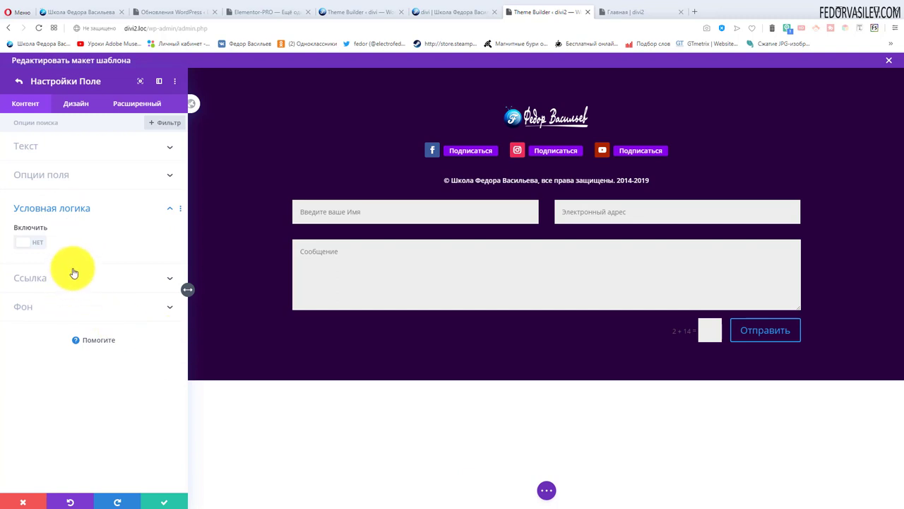
left_click(34, 243)
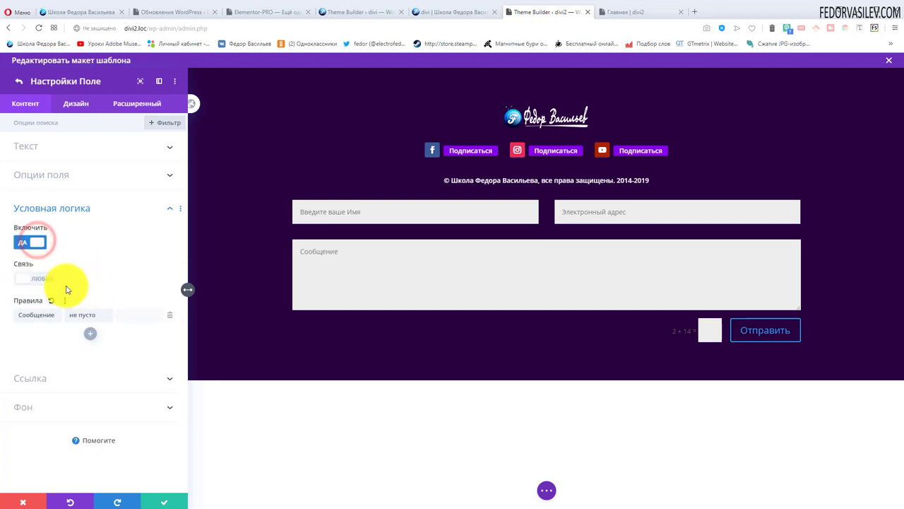
left_click(45, 282)
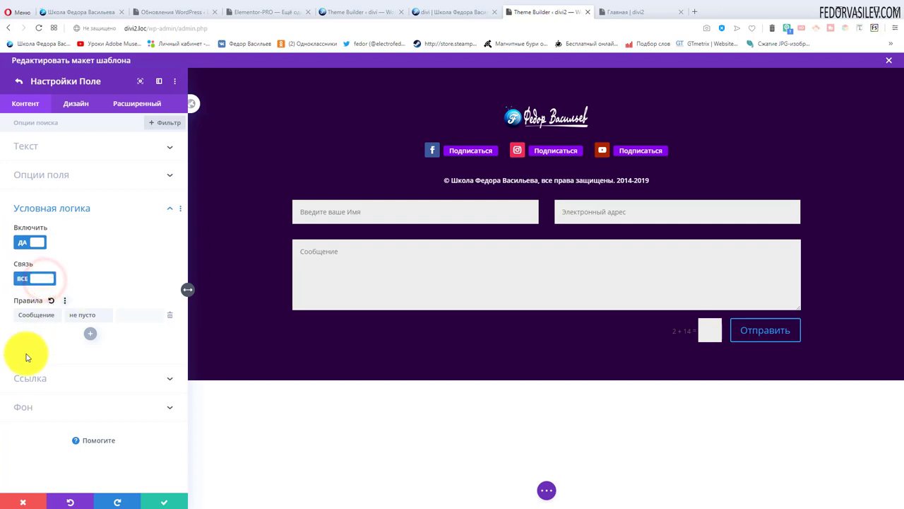
left_click(36, 314)
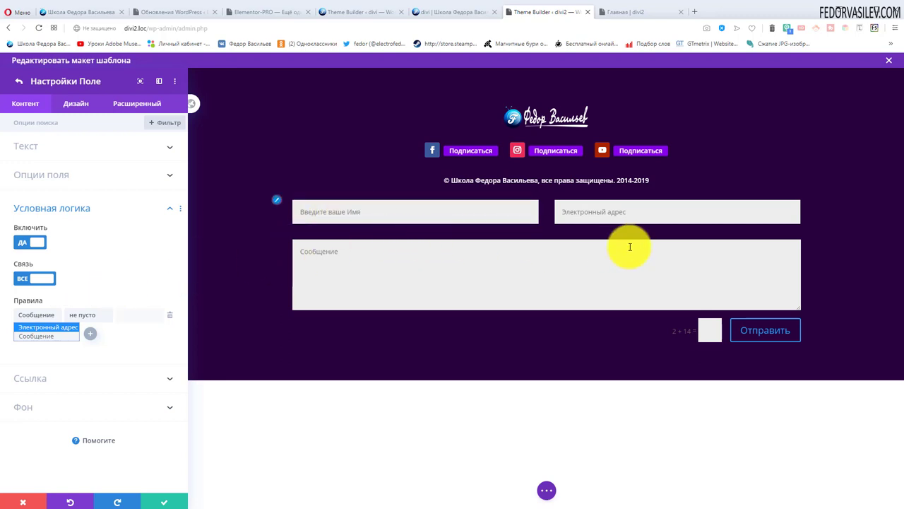
left_click(33, 340)
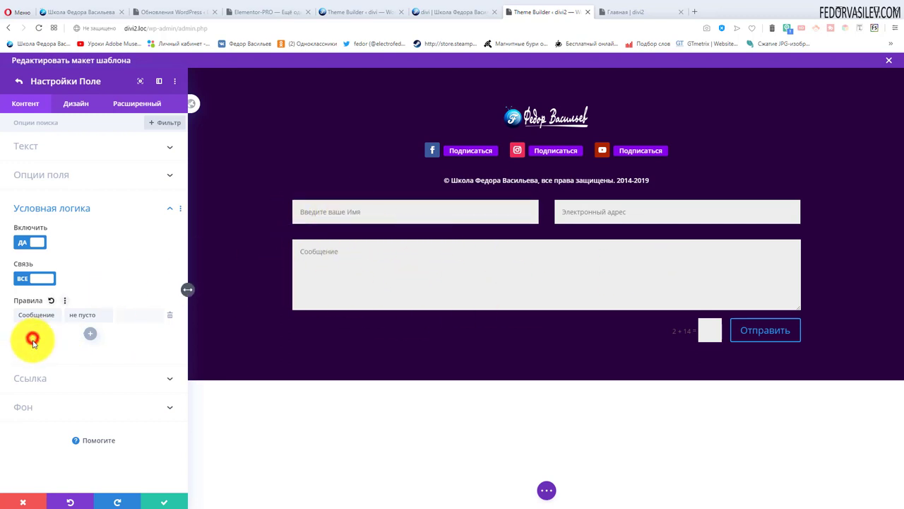
left_click(90, 318)
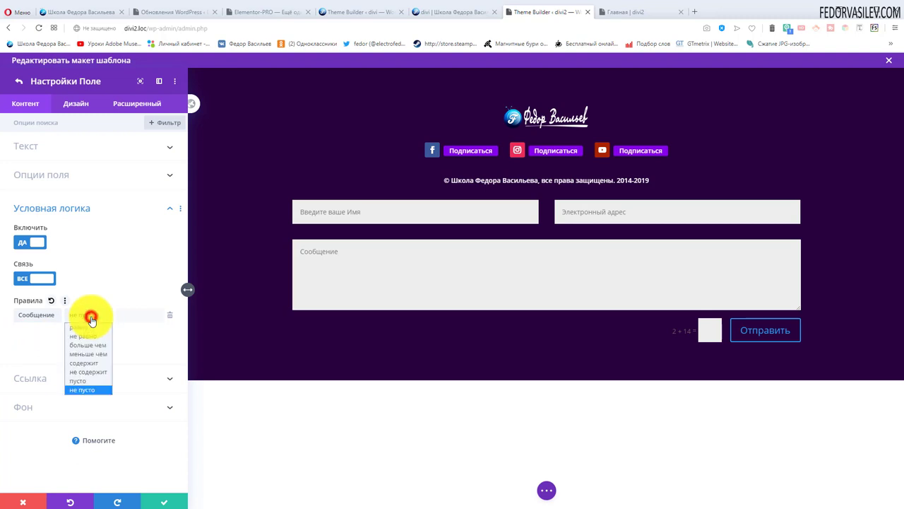
left_click(90, 391)
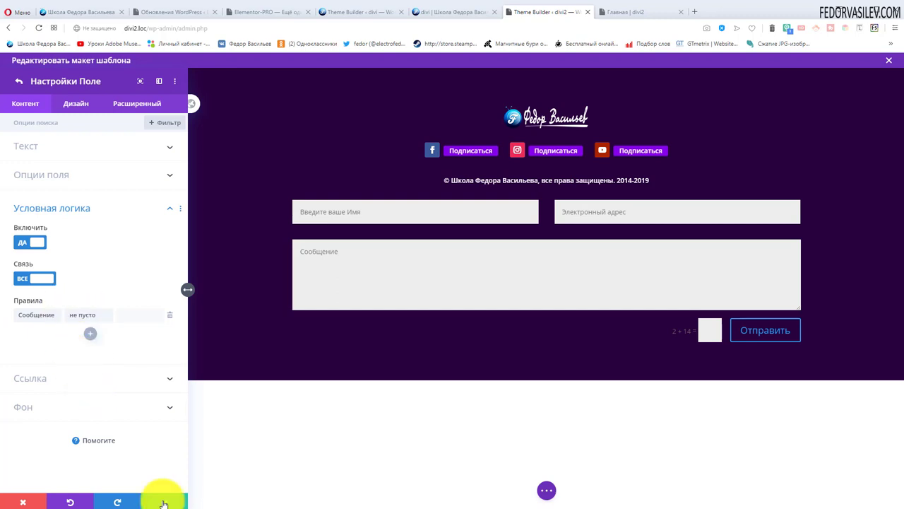
Test the footer form on the site's home page by filling in the e-mail, message "ууууу" and name, and clear the message.
left_click(615, 14)
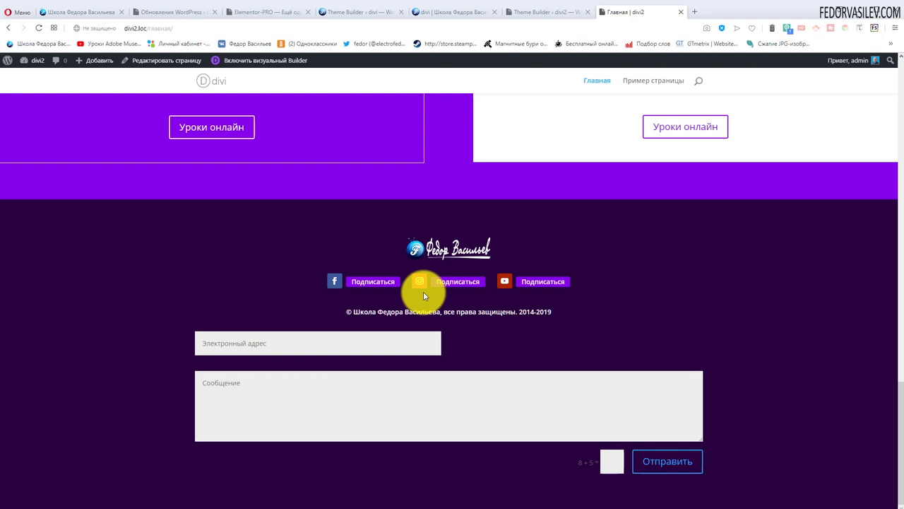
left_click(233, 343)
left_click(222, 371)
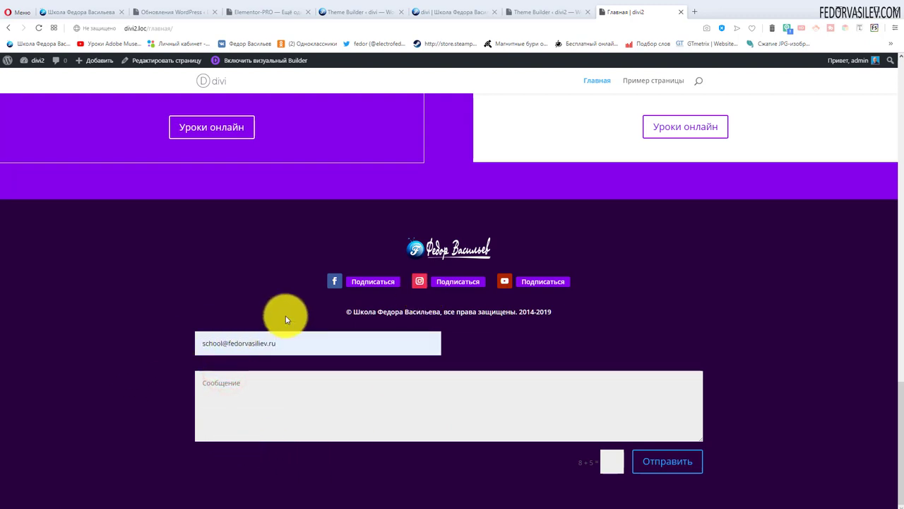
left_click(221, 394)
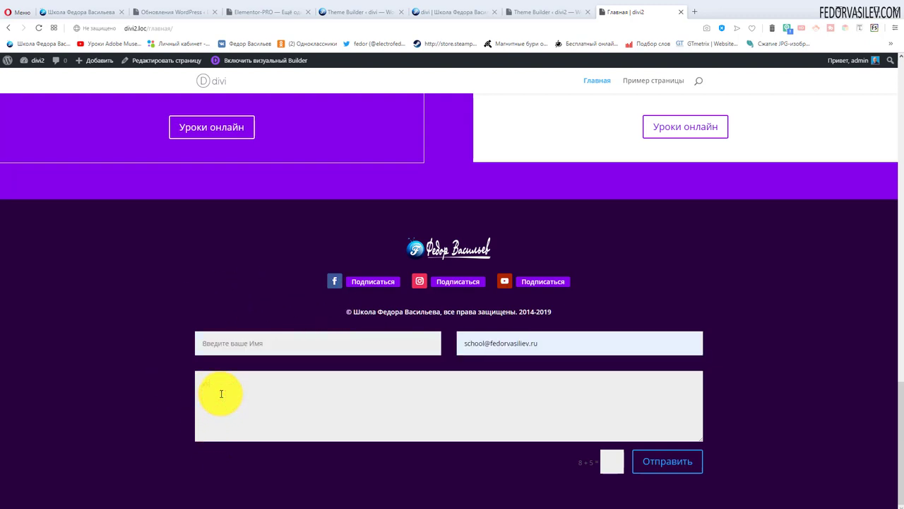
type("ууууу")
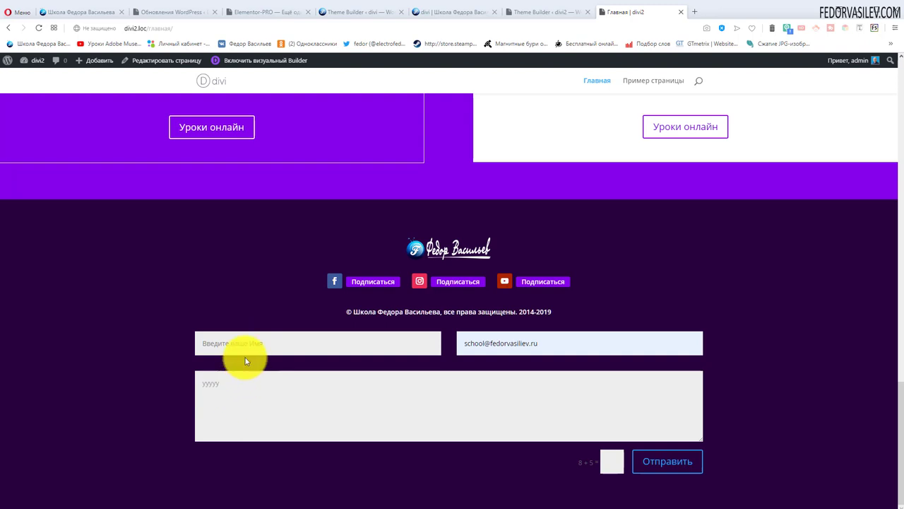
left_click(242, 347)
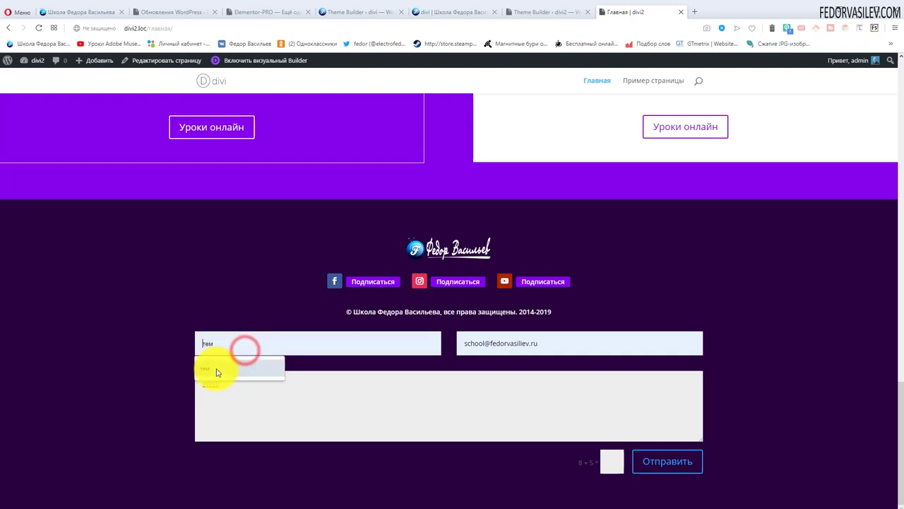
left_click(215, 368)
double_click(212, 384)
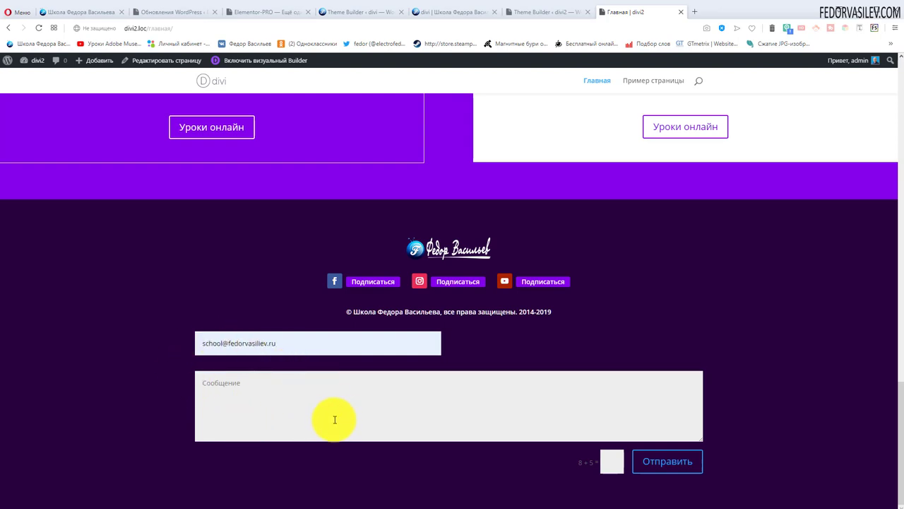
Back in the Theme Builder, change the Name field's rule condition for "Сообщение" to "пусто" and save the field settings.
left_click(550, 14)
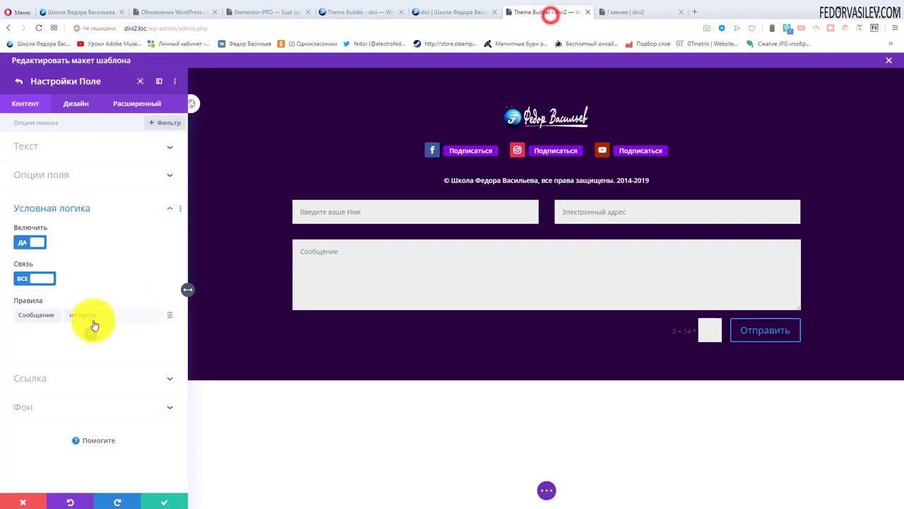
left_click(92, 316)
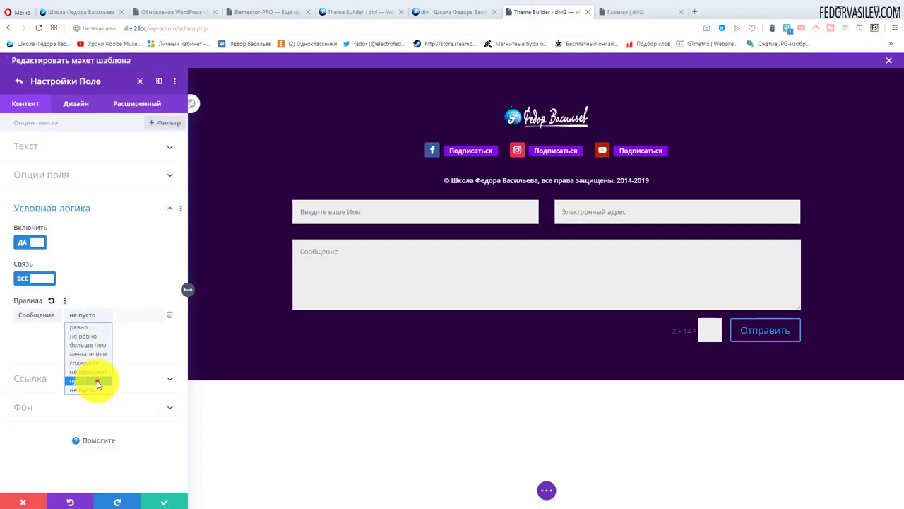
left_click(96, 381)
left_click(166, 500)
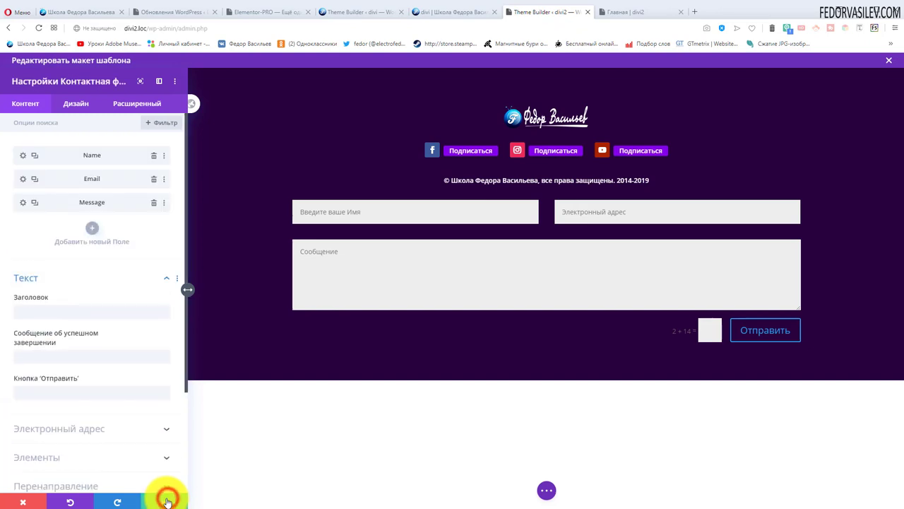
Test the changed rule on the home page by filling in the form's name, e-mail and message "ааа".
key("ctrl+Tab")
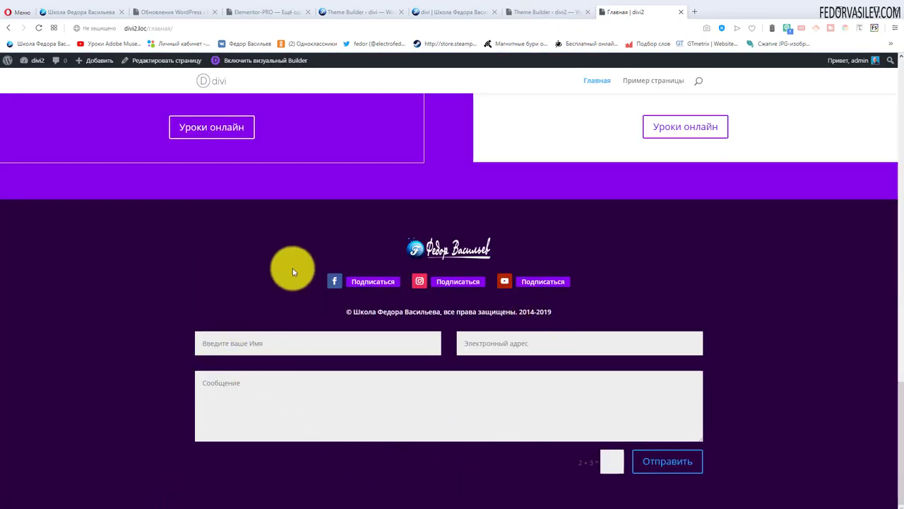
left_click(217, 346)
type("тем")
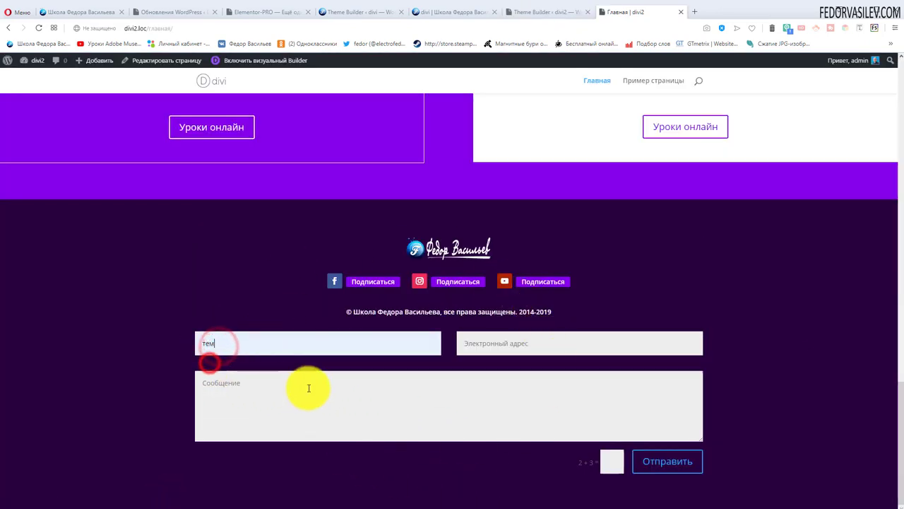
left_click(504, 344)
left_click(501, 369)
left_click(265, 400)
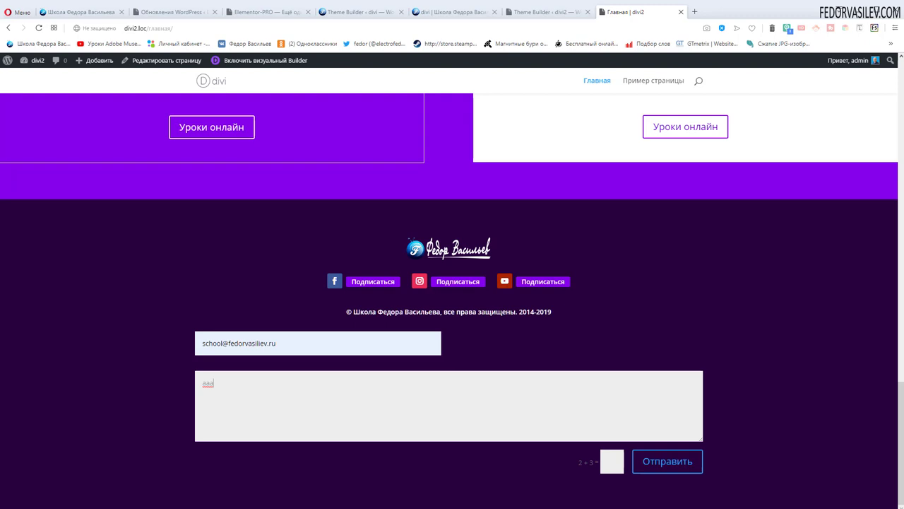
Return to the Theme Builder and add three more rules to the Name field's conditional logic.
key("ctrl+shift+Tab")
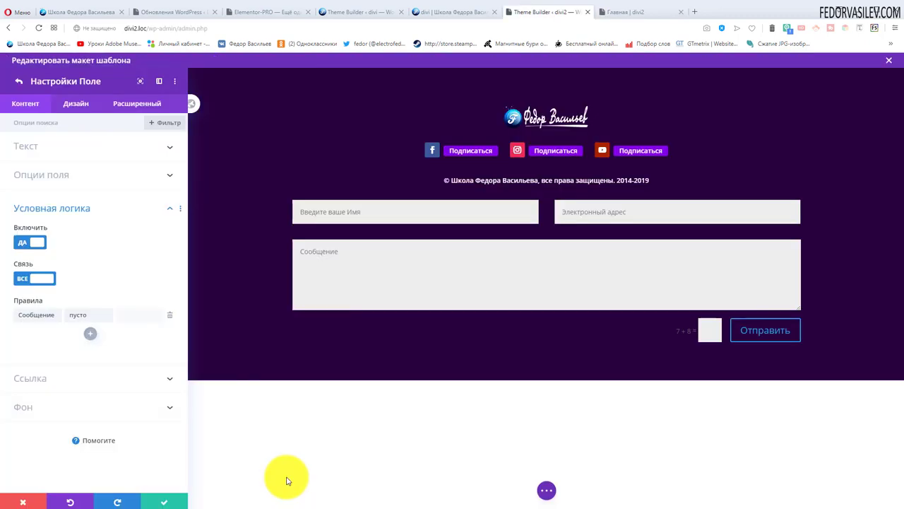
left_click(91, 335)
left_click(90, 351)
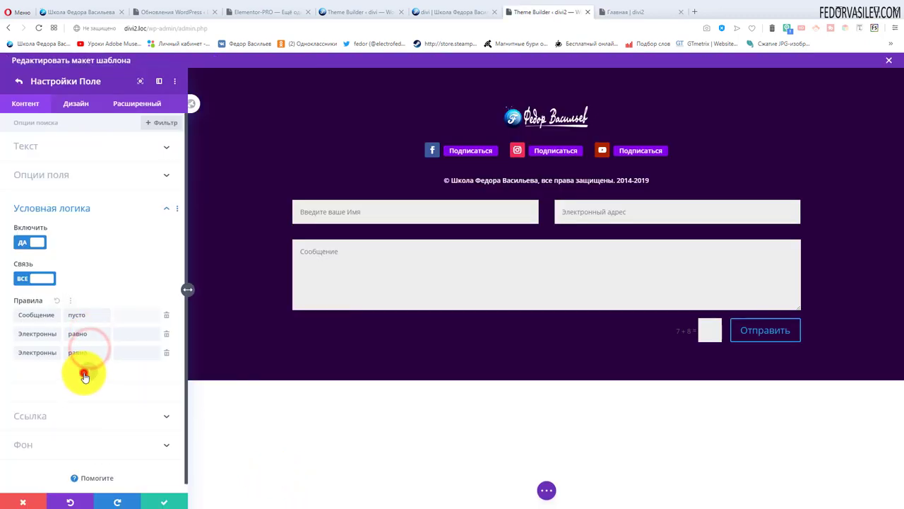
left_click(86, 371)
Delete the Name field's conditional rules and turn its conditional logic off.
left_click(166, 371)
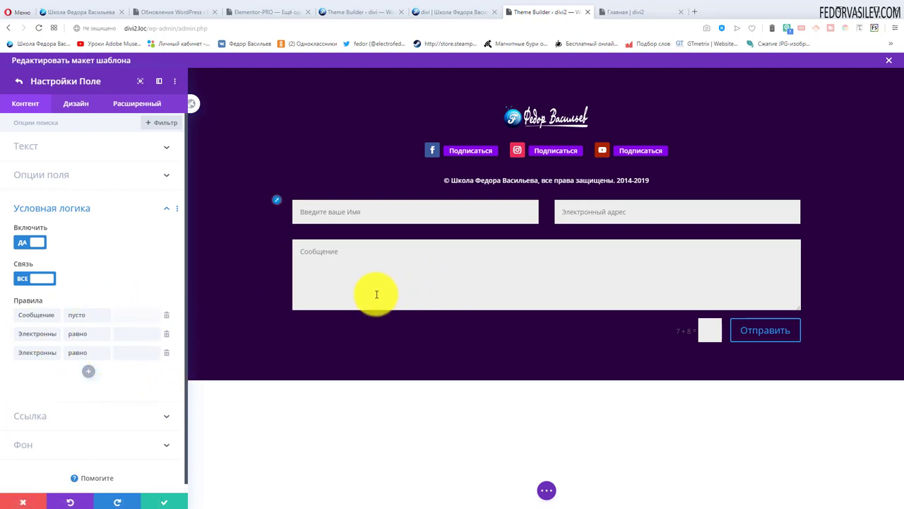
left_click(166, 351)
left_click(168, 332)
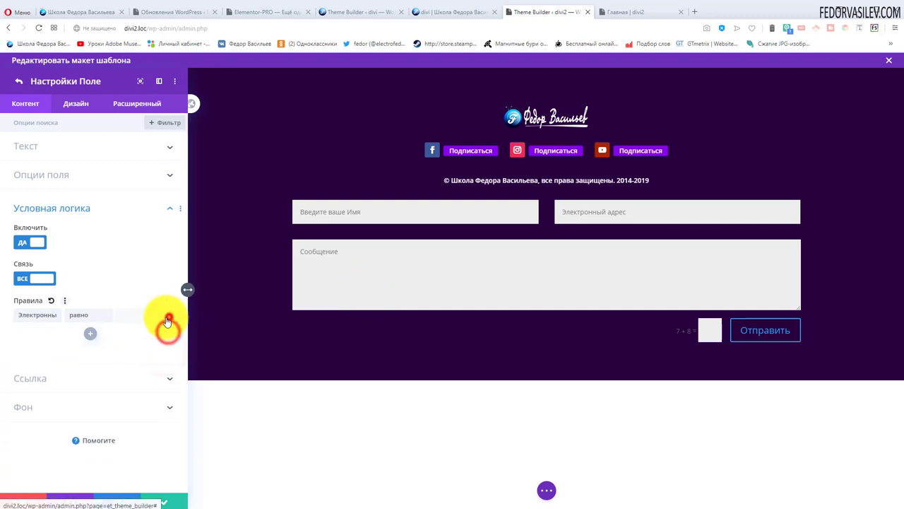
left_click(24, 277)
left_click(39, 207)
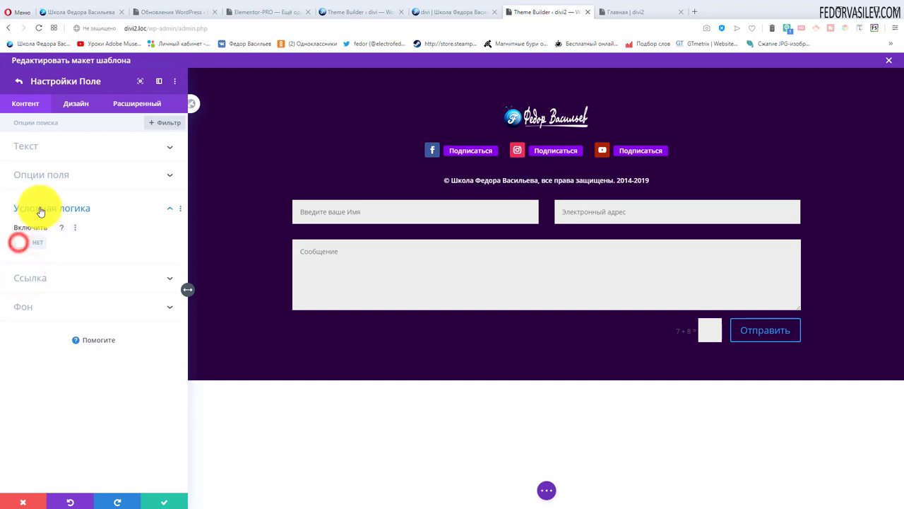
Examine the Name field's link settings, including the module URL, its dynamic link sources and the link target, leaving the URL empty.
left_click(34, 233)
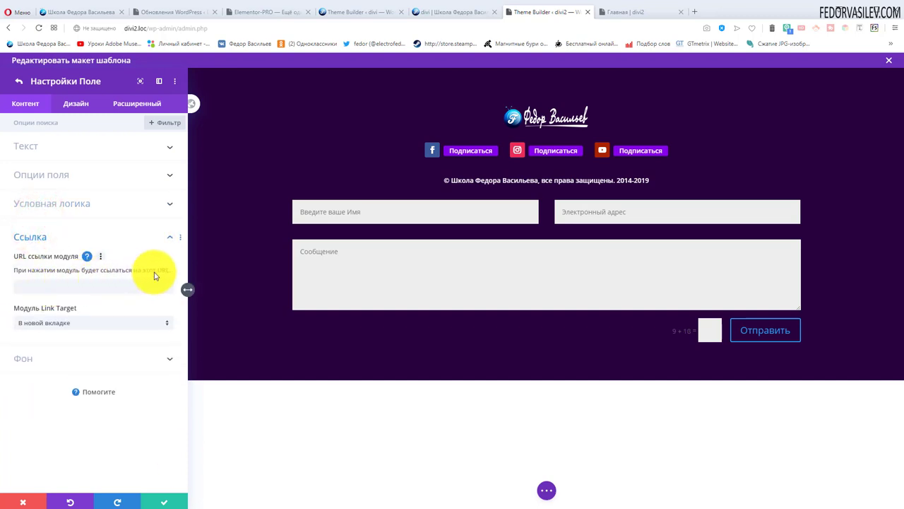
left_click(61, 290)
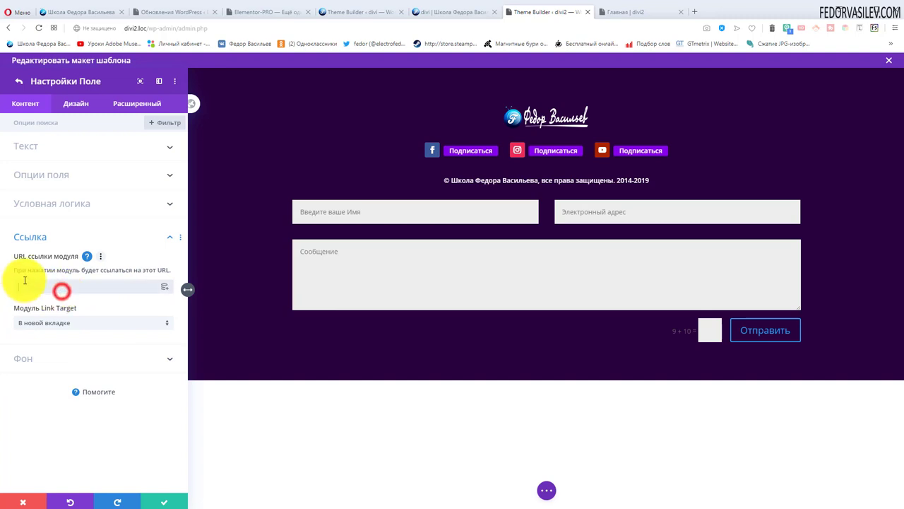
left_click(71, 320)
left_click(59, 345)
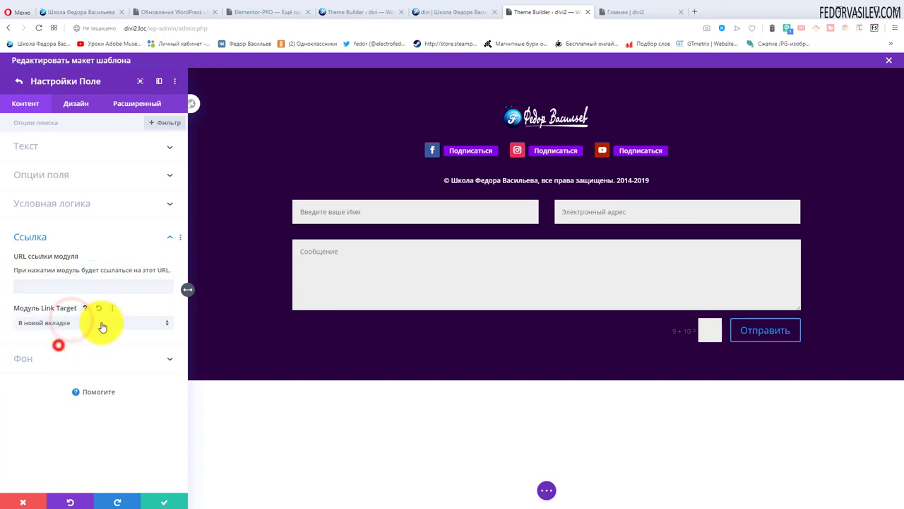
left_click(163, 289)
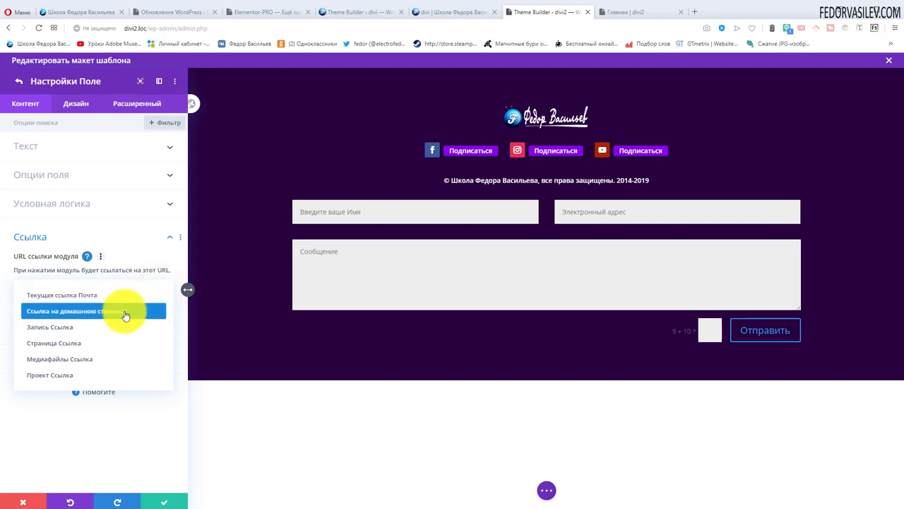
left_click(24, 272)
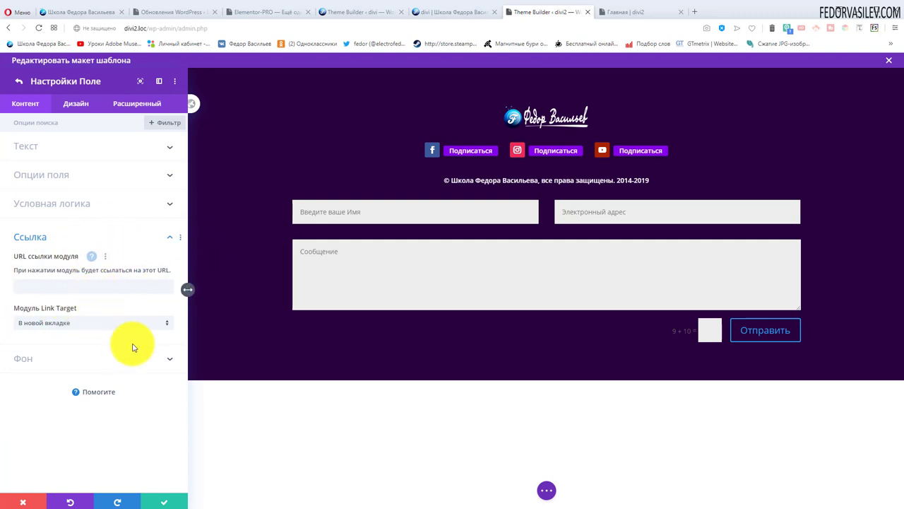
Try a yellow background colour on the Name field, clear it again and return to the contact form settings.
left_click(22, 358)
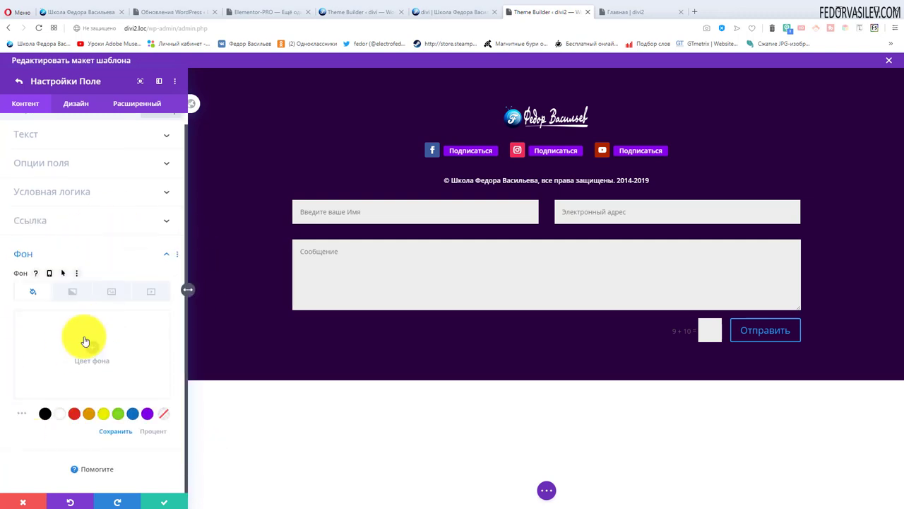
left_click(104, 413)
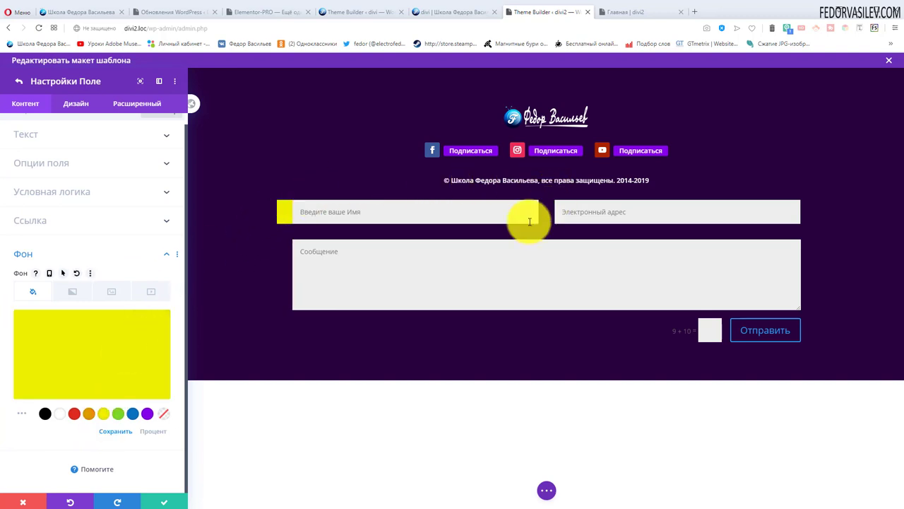
left_click(163, 413)
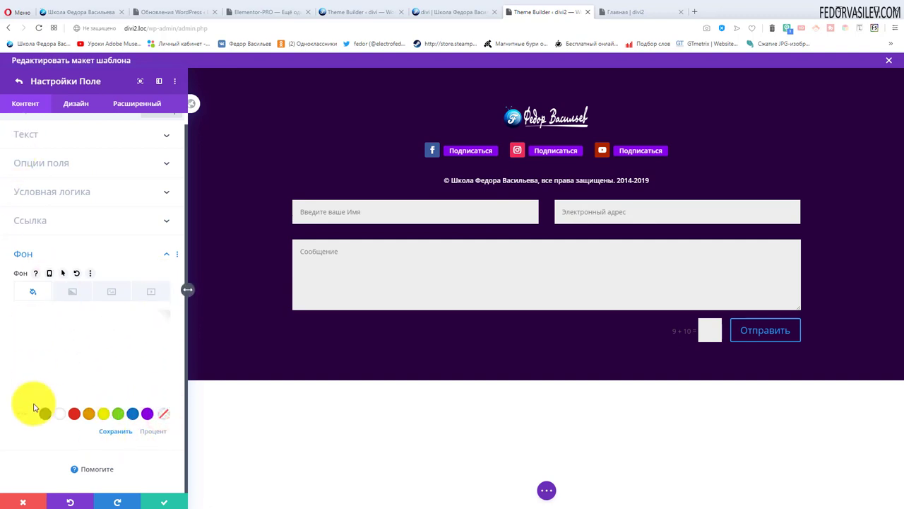
left_click(19, 82)
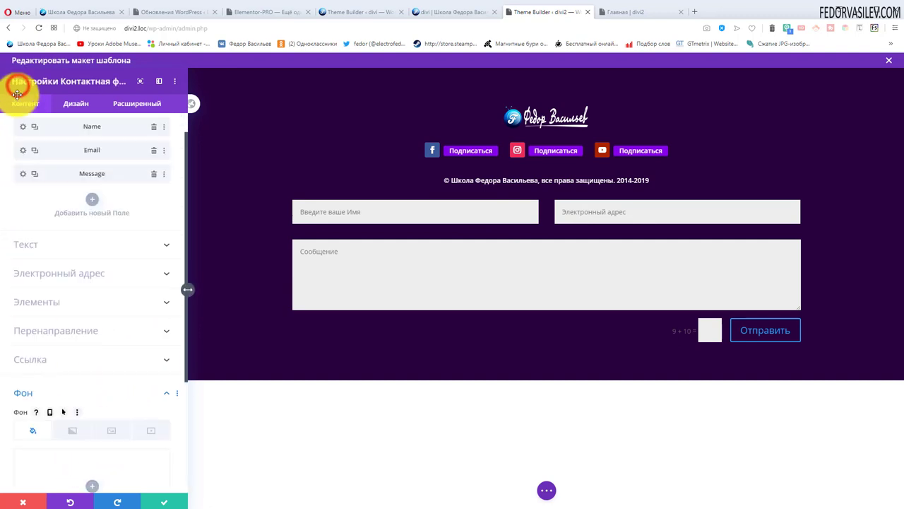
Examine the Email field's text settings and its available field types, keeping the e-mail address type.
left_click(22, 177)
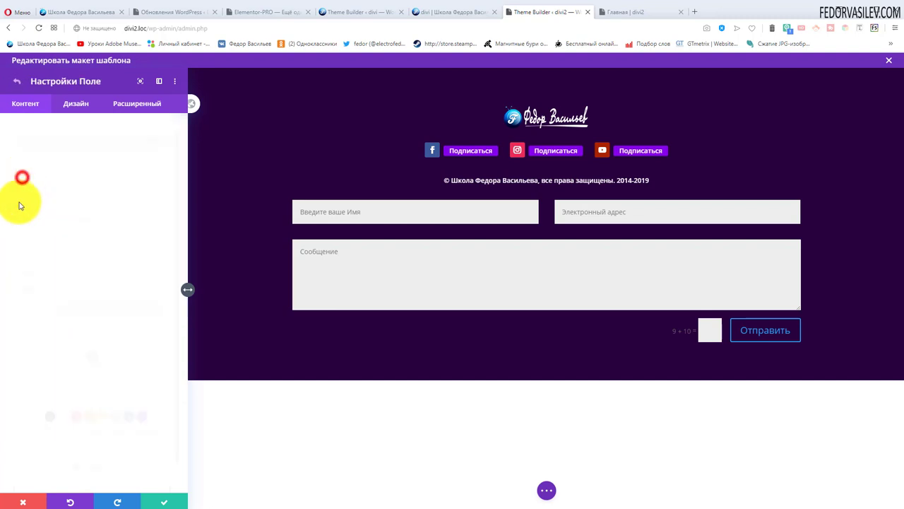
left_click(21, 147)
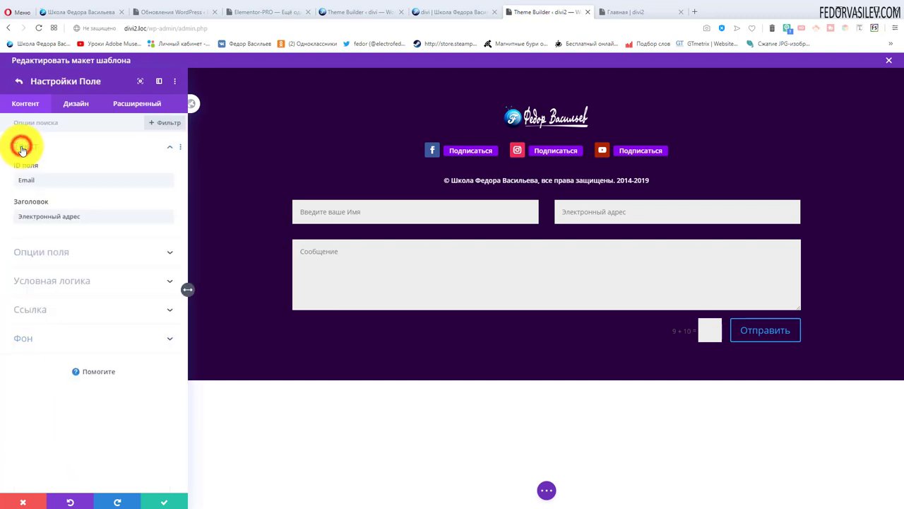
left_click(41, 251)
left_click(63, 212)
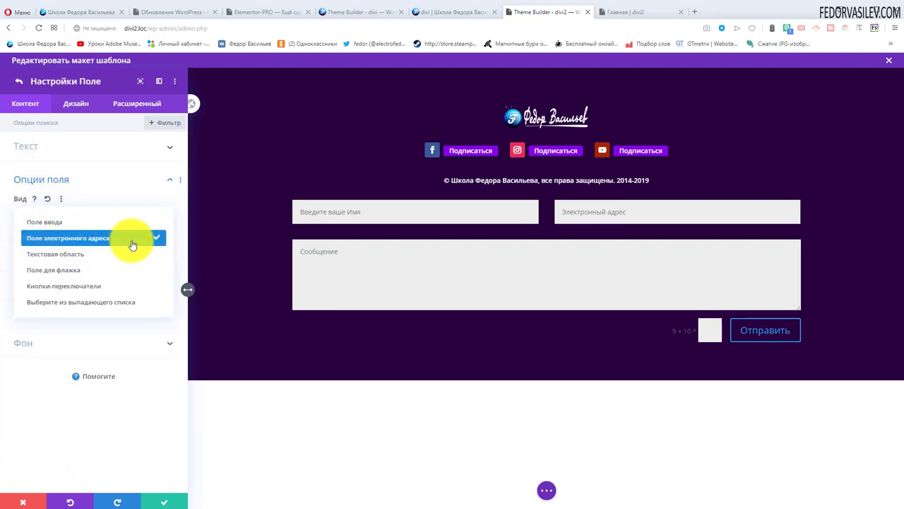
left_click(91, 172)
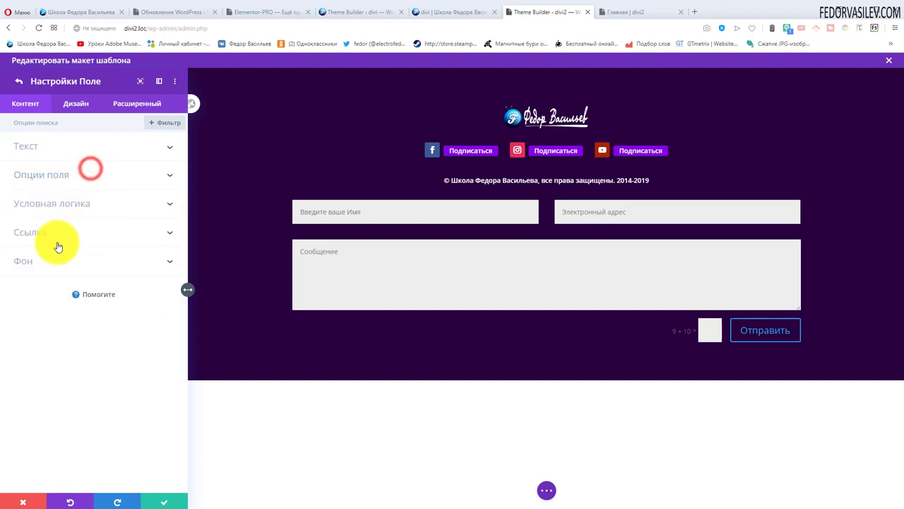
left_click(19, 80)
Set the contact form's title to "заголовок".
left_click(20, 270)
left_click(34, 179)
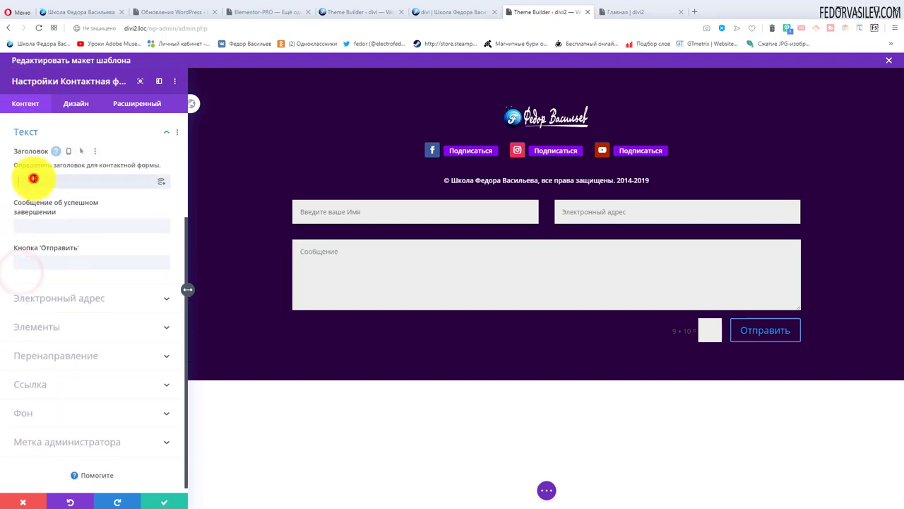
type("З")
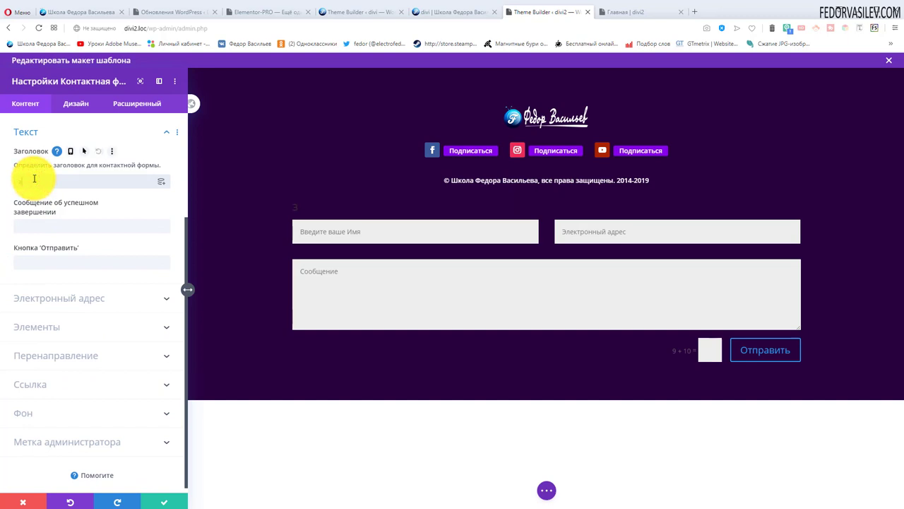
type("аголовок")
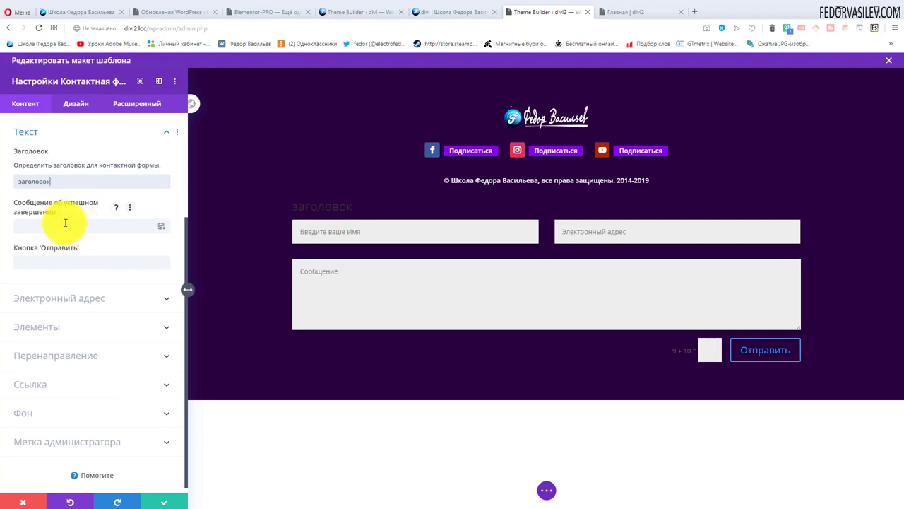
Set the form's submit button text to "заказать", leaving the success message empty.
left_click(113, 210)
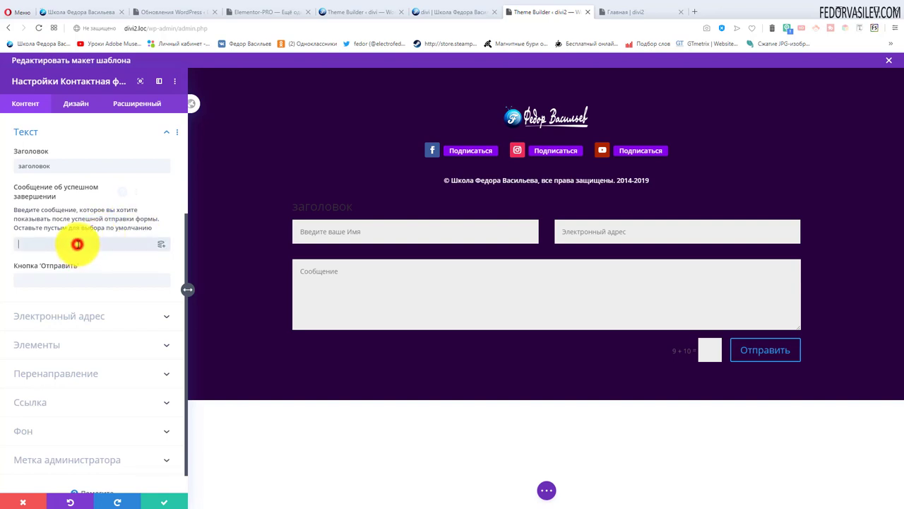
left_click(78, 243)
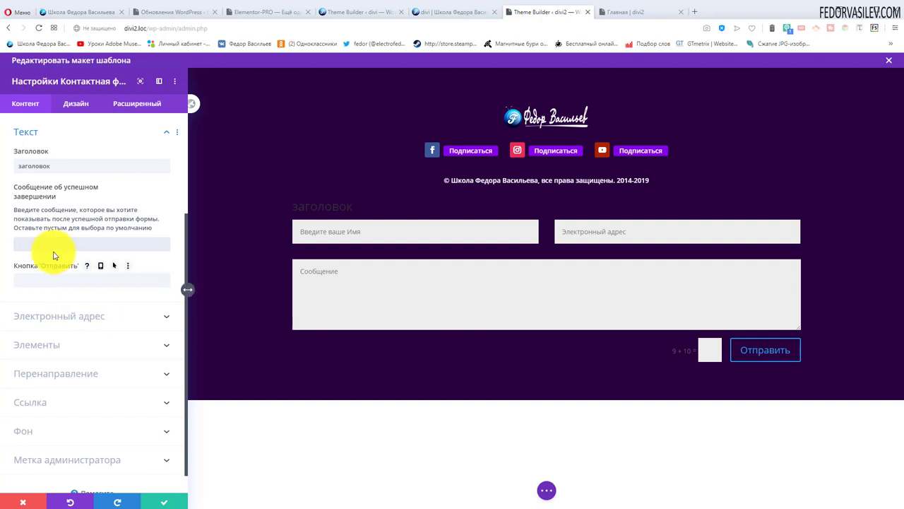
left_click(64, 279)
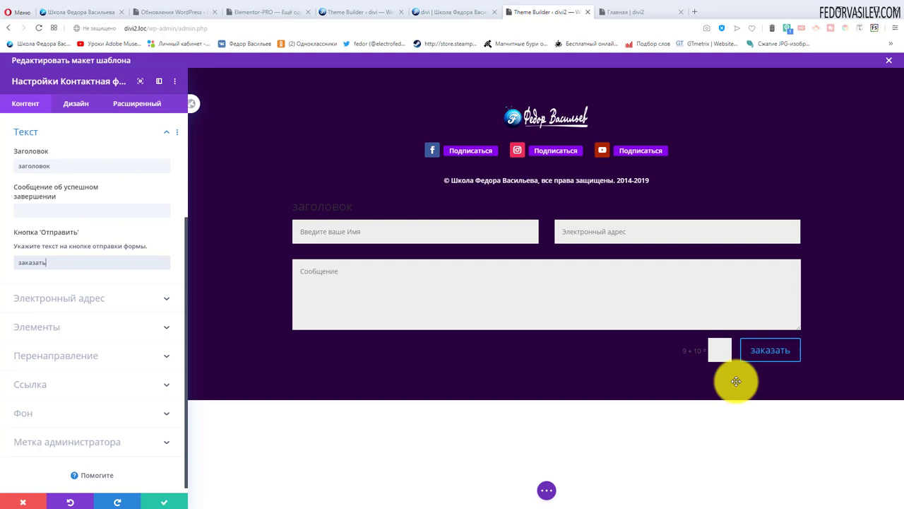
left_click(71, 262)
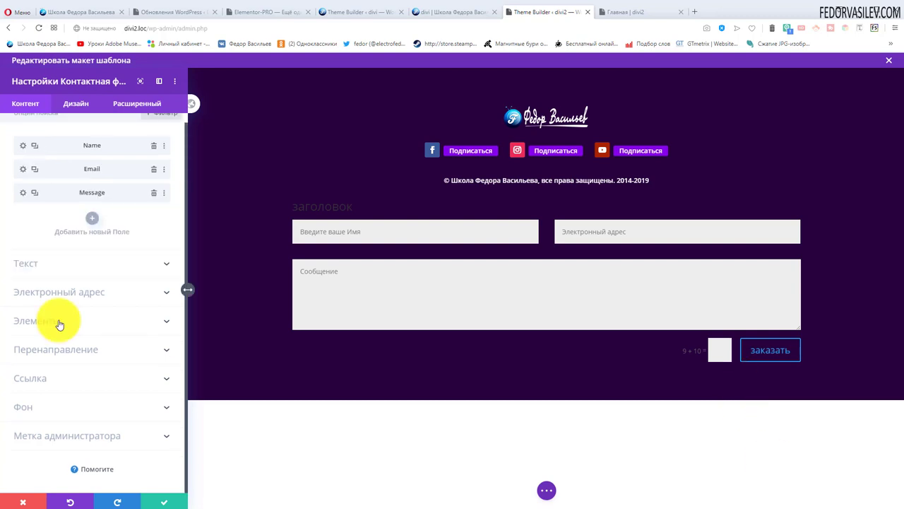
Examine the form's e-mail settings, reading the help for the recipient address and the message template, and leave both empty.
left_click(51, 290)
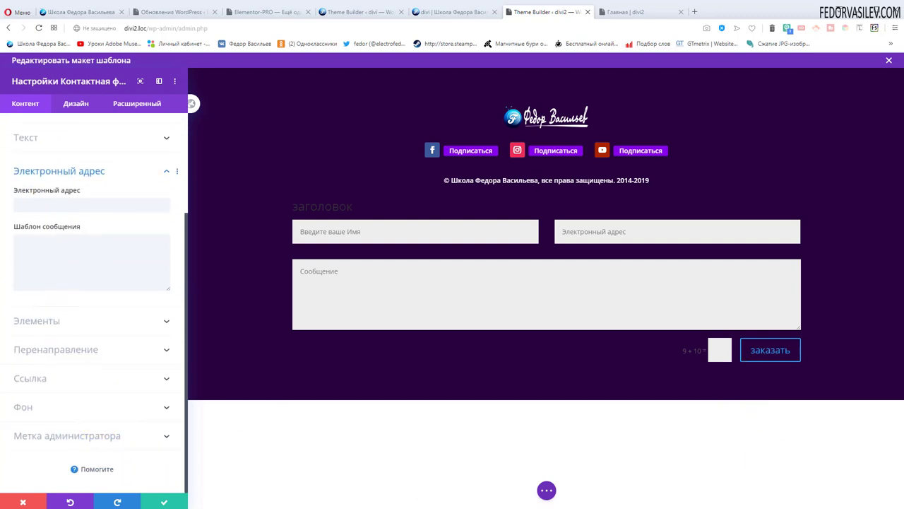
left_click(88, 191)
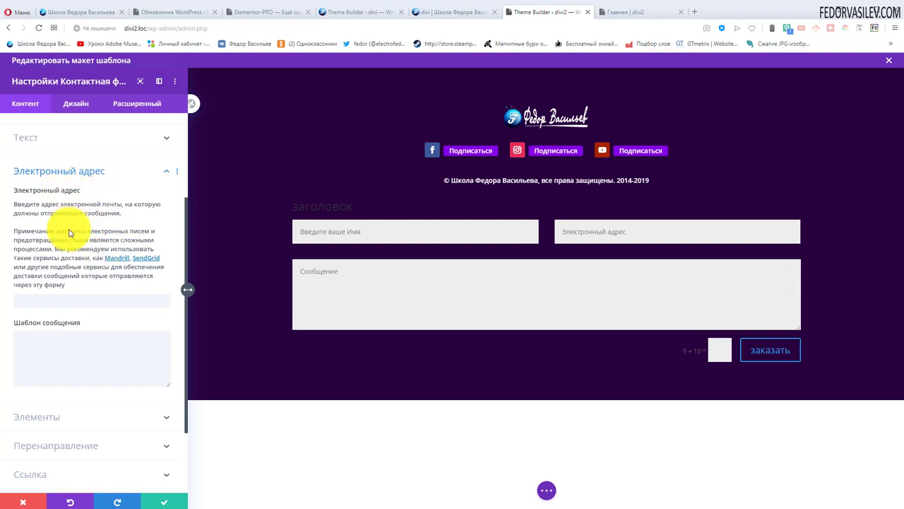
left_click(74, 301)
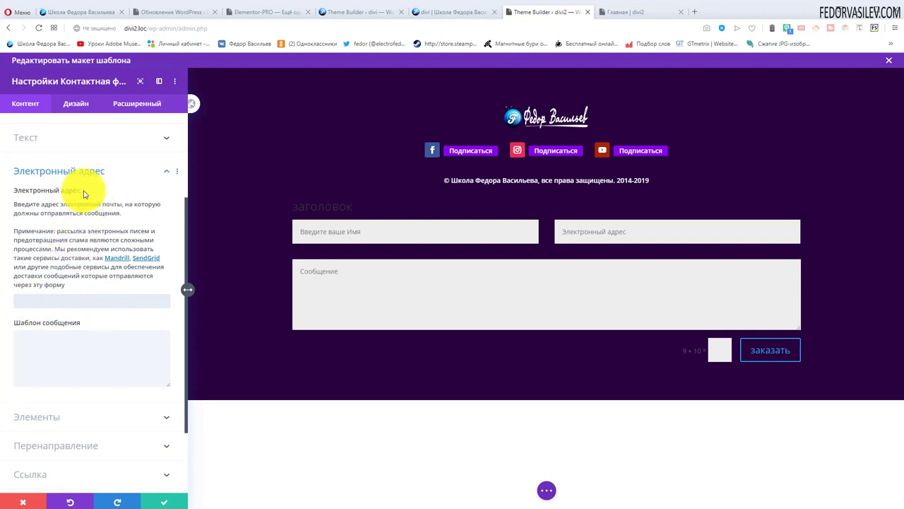
scroll(53, 247, "down", 1)
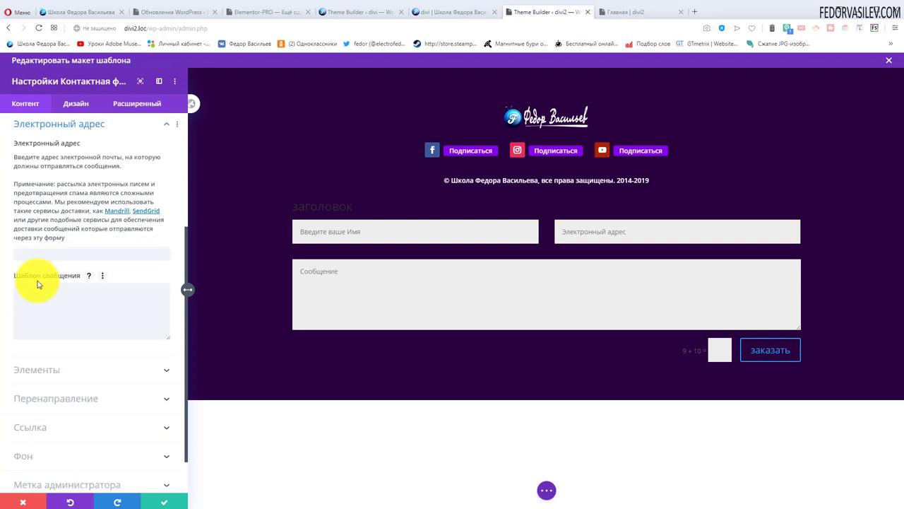
left_click(91, 276)
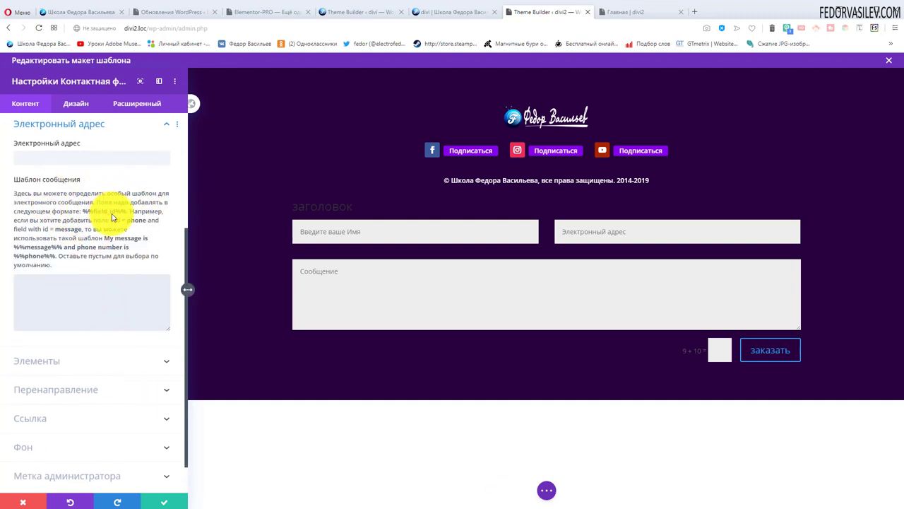
left_click_drag(53, 267, 15, 200)
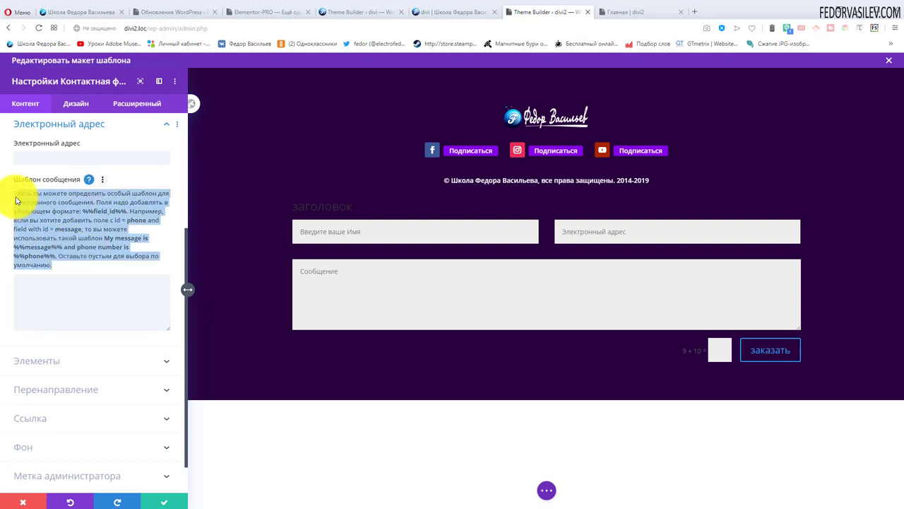
left_click(89, 299)
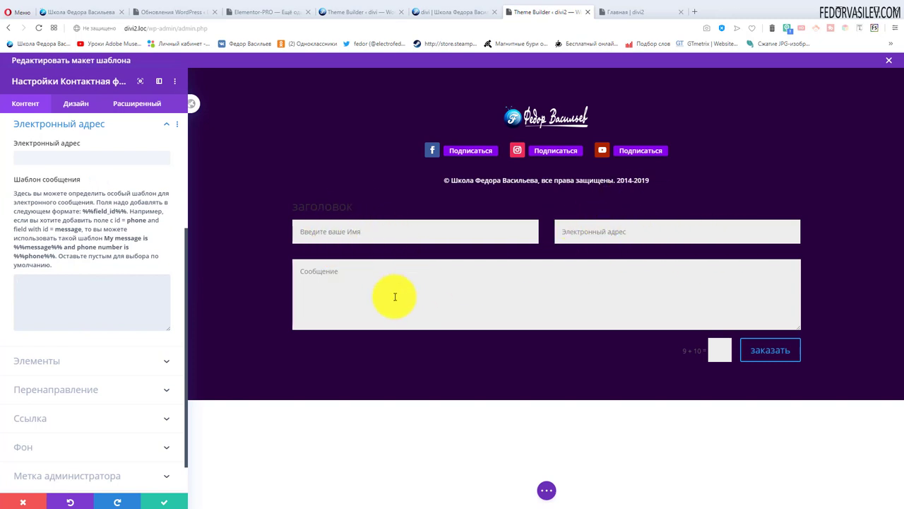
Toggle the form's captcha to compare both states and leave it turned off.
left_click(36, 361)
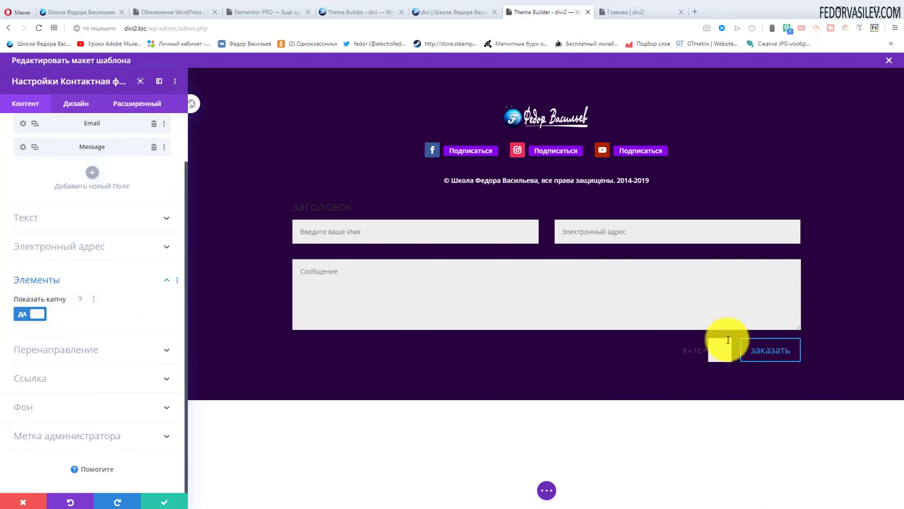
left_click(23, 314)
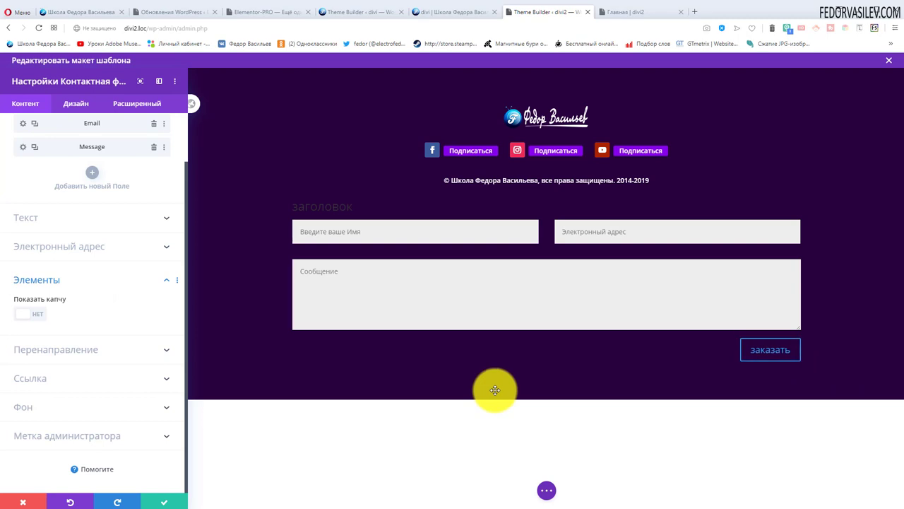
left_click(35, 315)
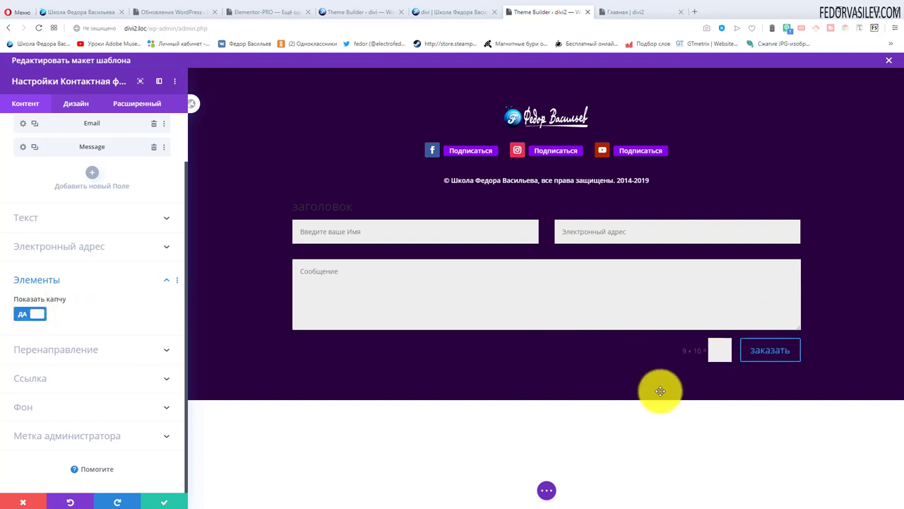
left_click(21, 314)
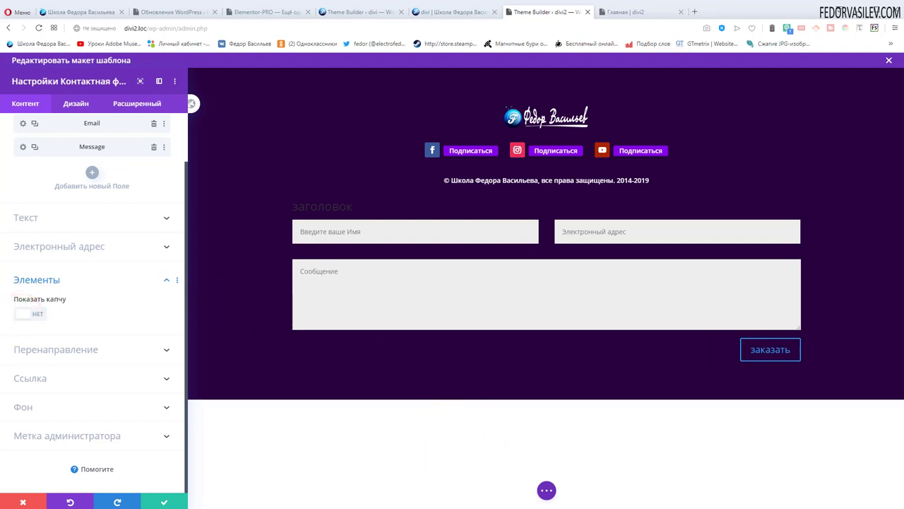
Enable URL redirection for the contact form, leaving the redirect URL empty.
left_click(55, 349)
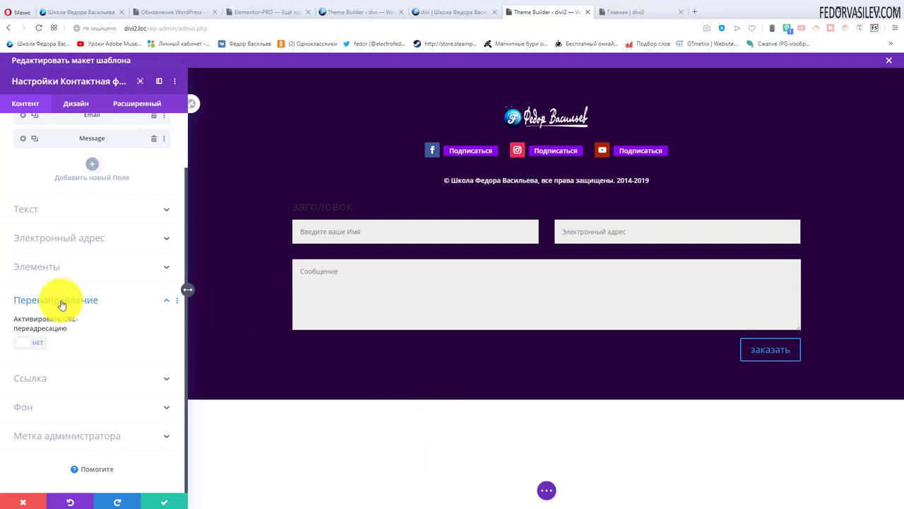
left_click(35, 342)
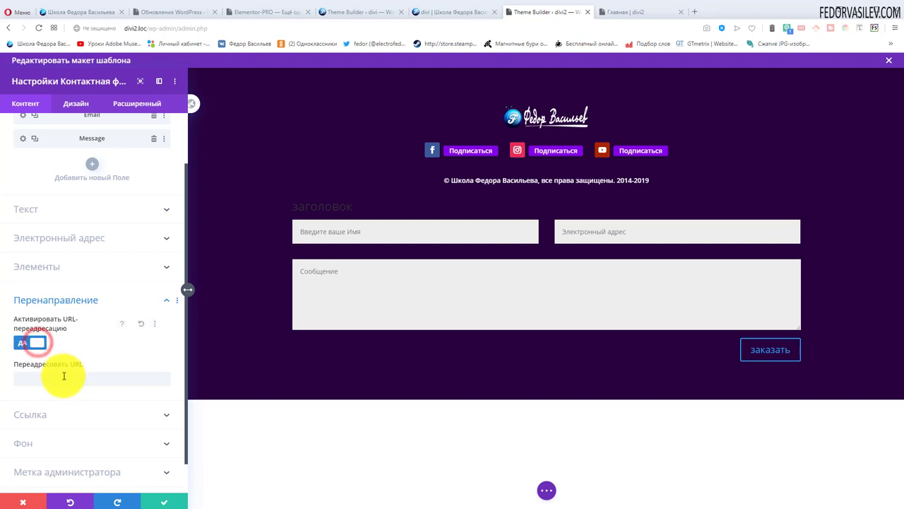
left_click(44, 381)
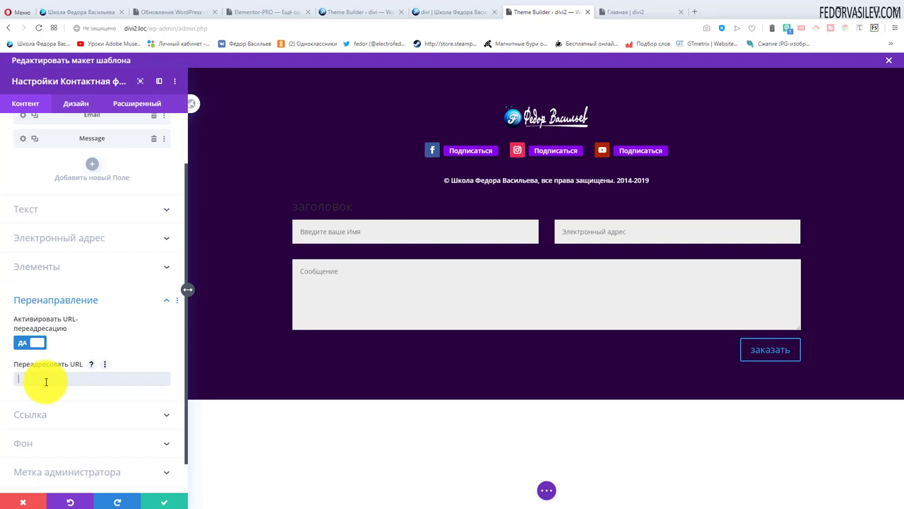
left_click(46, 381)
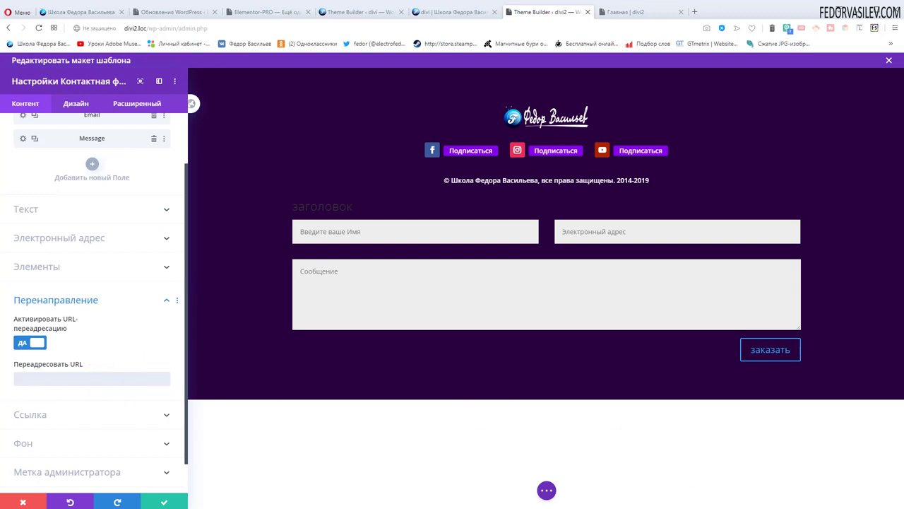
Try a purple background colour on the whole contact form and clear it again.
left_click(91, 443)
left_click(147, 384)
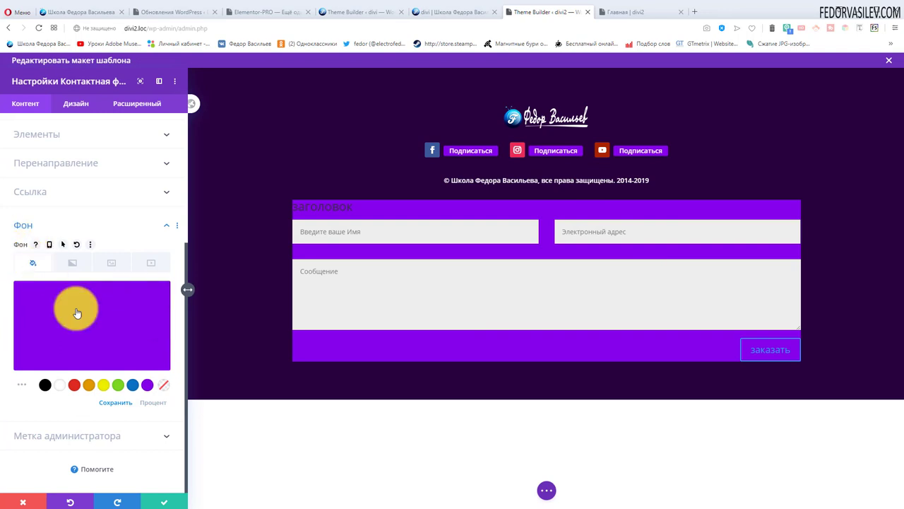
left_click(163, 387)
left_click(24, 226)
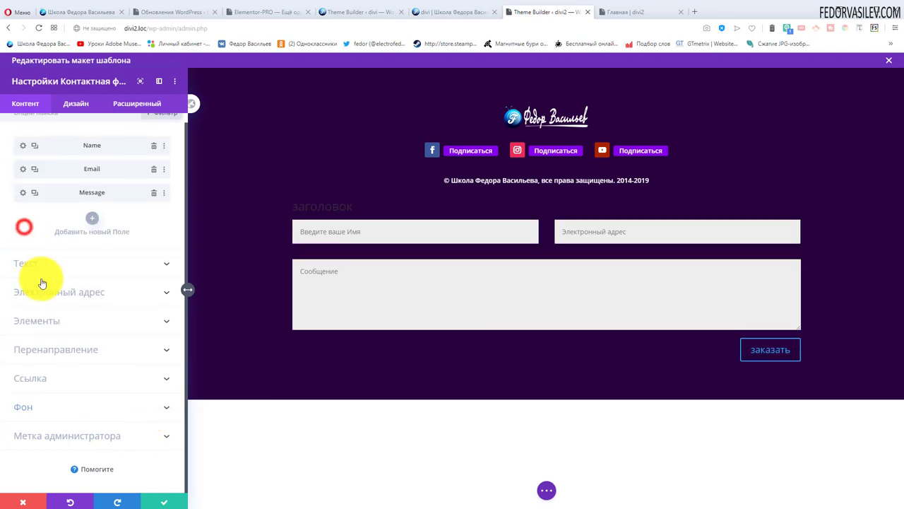
Disable the contact form on phones in its advanced visibility settings.
left_click(134, 106)
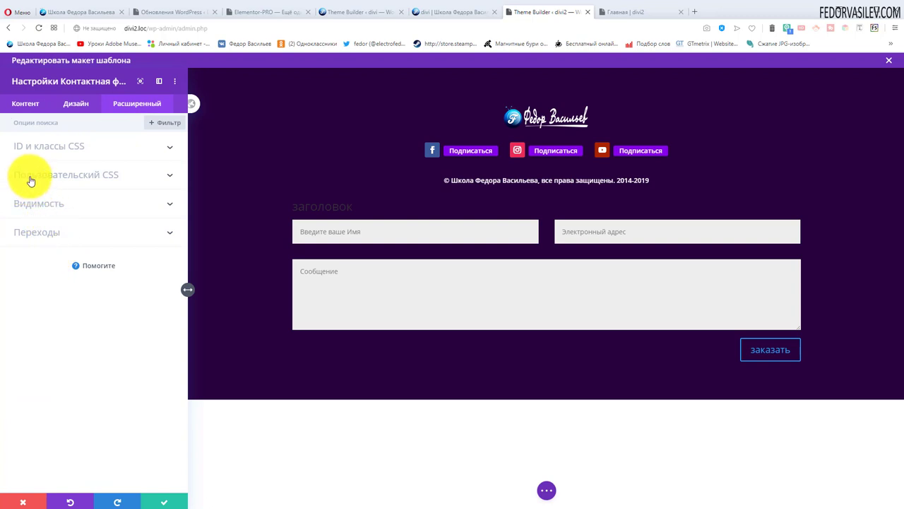
left_click(33, 202)
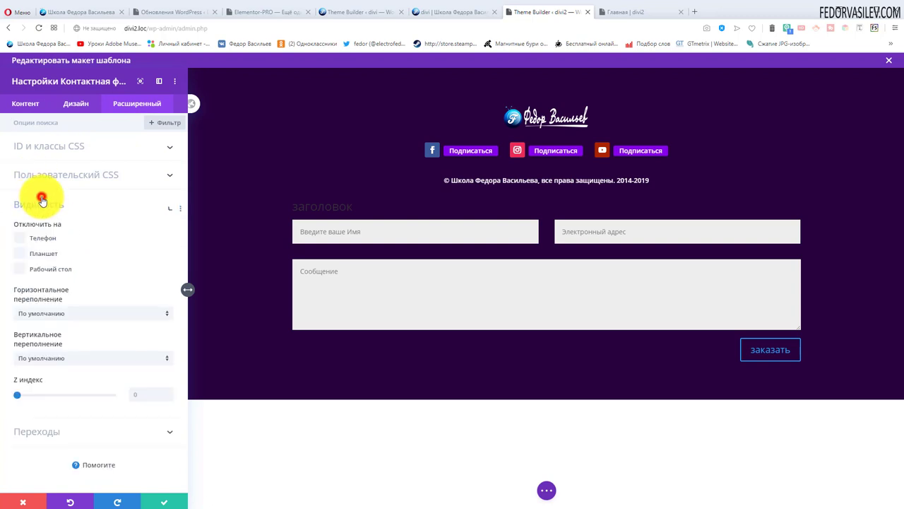
left_click(17, 245)
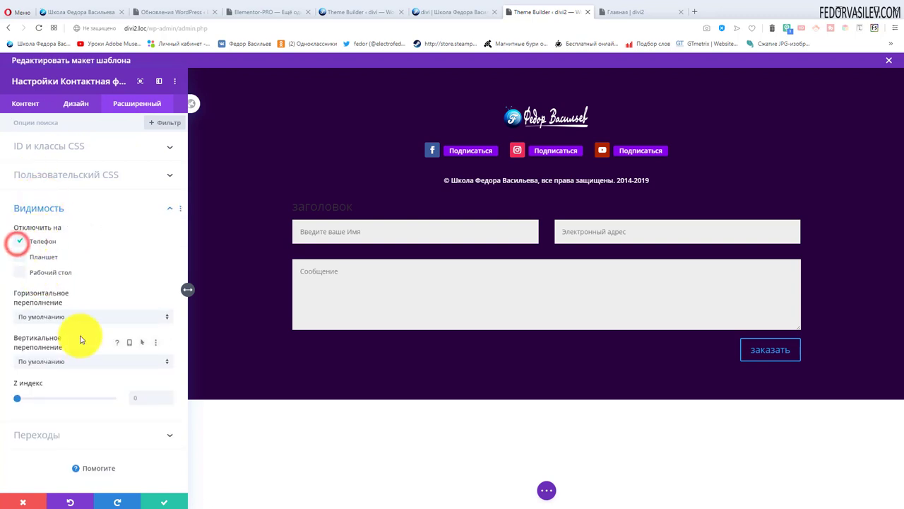
Re-enable the contact form on phones and set its title text colour to white.
left_click(20, 243)
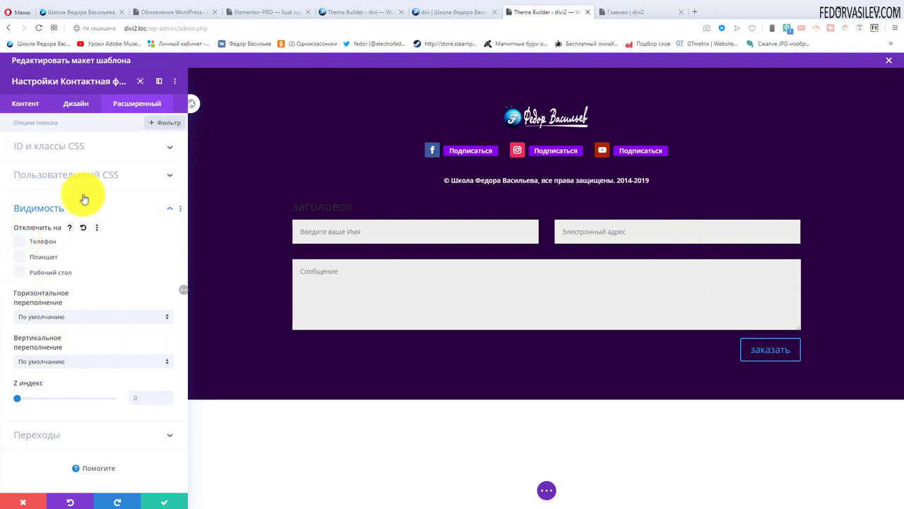
left_click(74, 106)
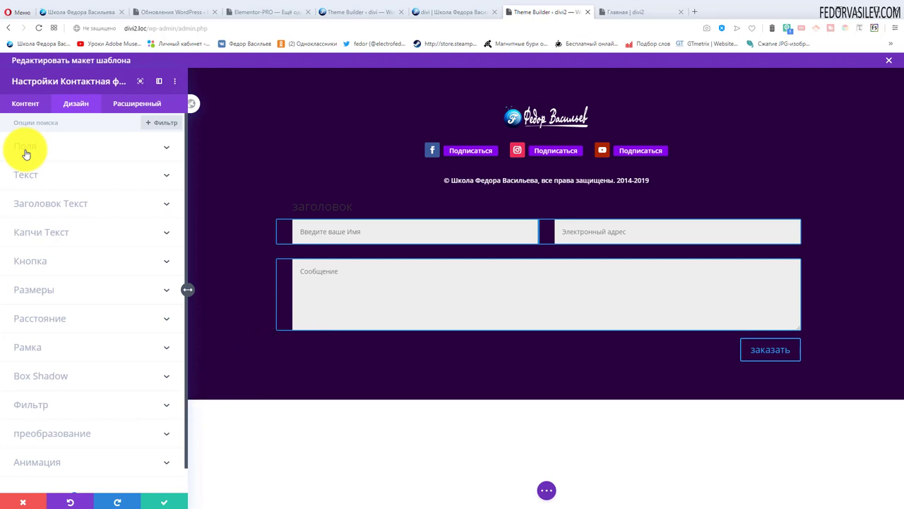
left_click(28, 203)
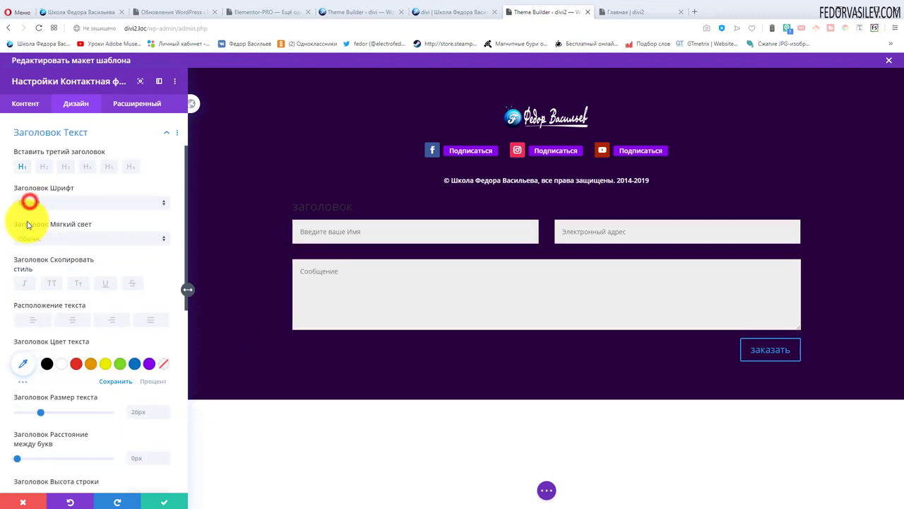
left_click(62, 357)
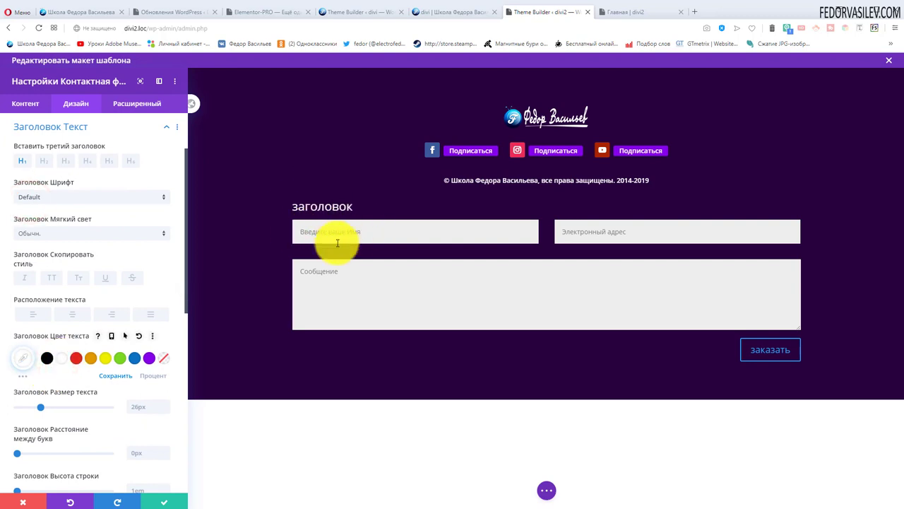
Set the background colour of the form's fields to yellow and reduce its saturation to the pale shade #efefd2.
scroll(95, 246, "down", 2)
scroll(48, 205, "up", 3)
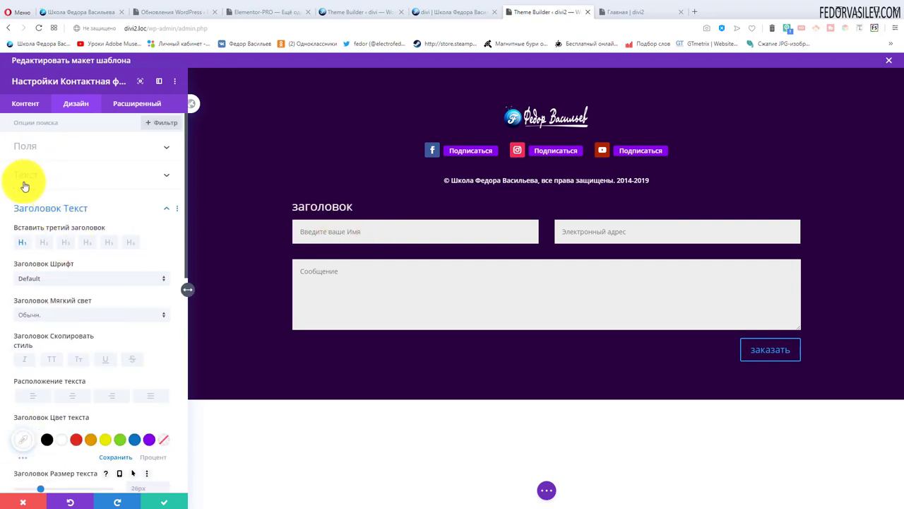
left_click(24, 177)
left_click(24, 146)
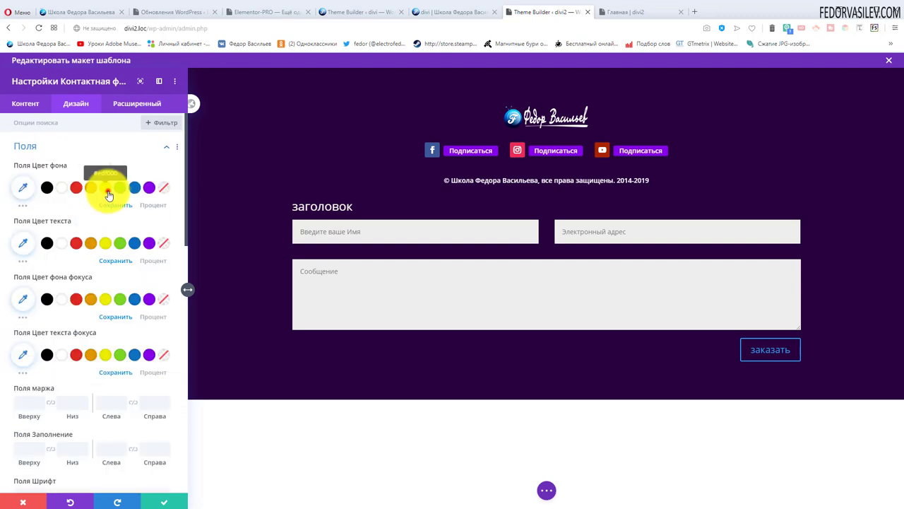
left_click(106, 187)
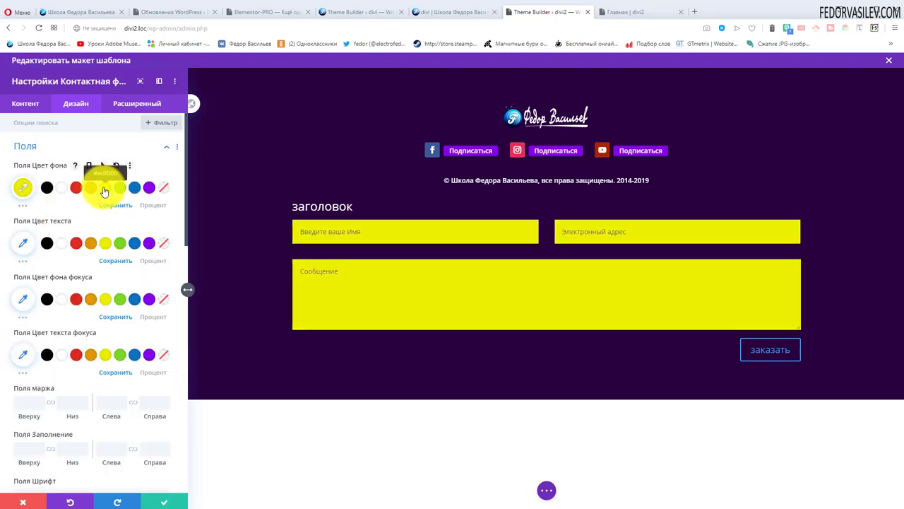
left_click(22, 188)
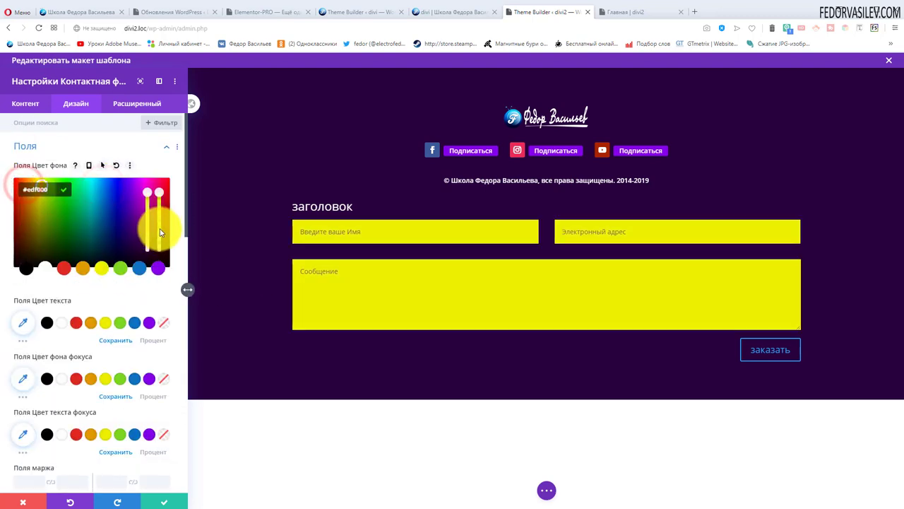
left_click(160, 231)
left_click_drag(160, 230, 148, 188)
left_click(150, 193)
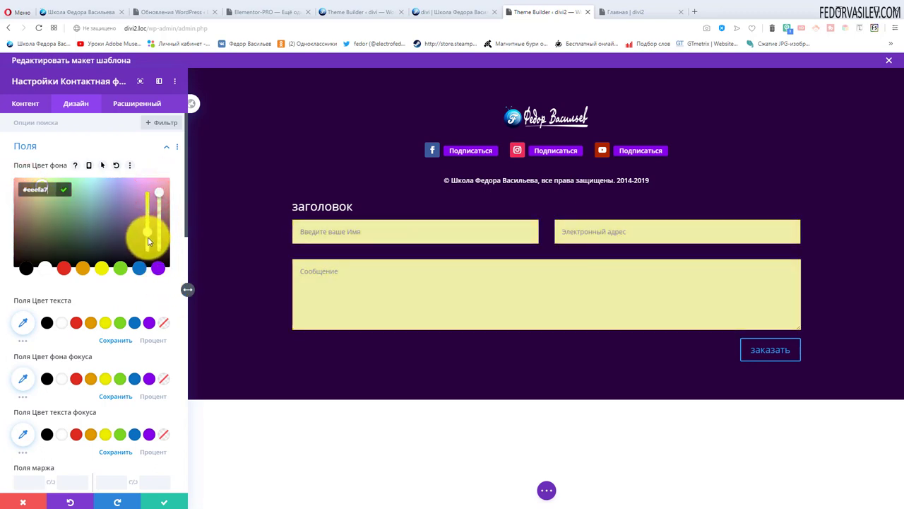
left_click(149, 238)
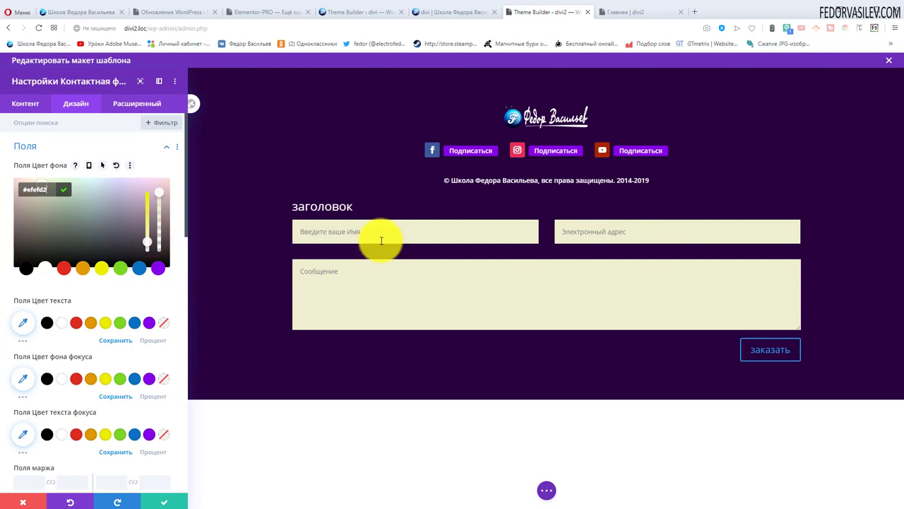
left_click(21, 145)
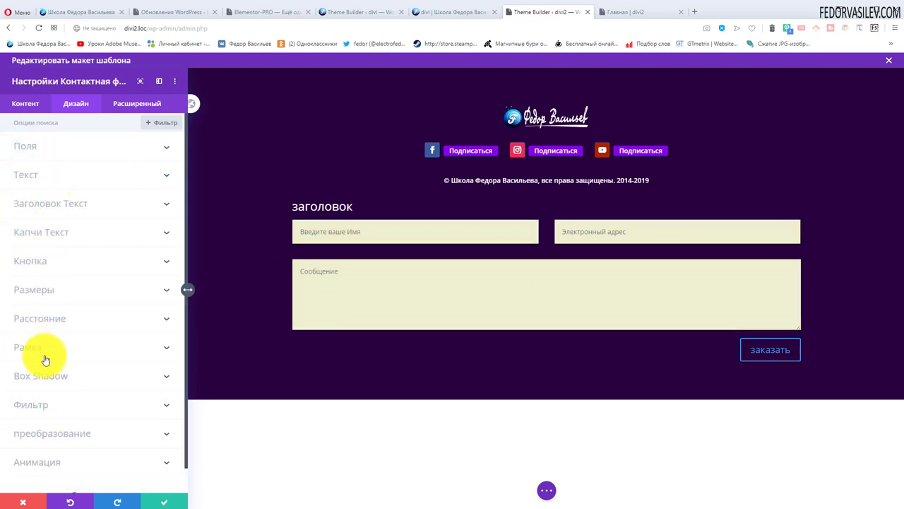
Add a new field to the contact form with the field ID "nek", leaving its title at the default.
scroll(50, 237, "down", 1)
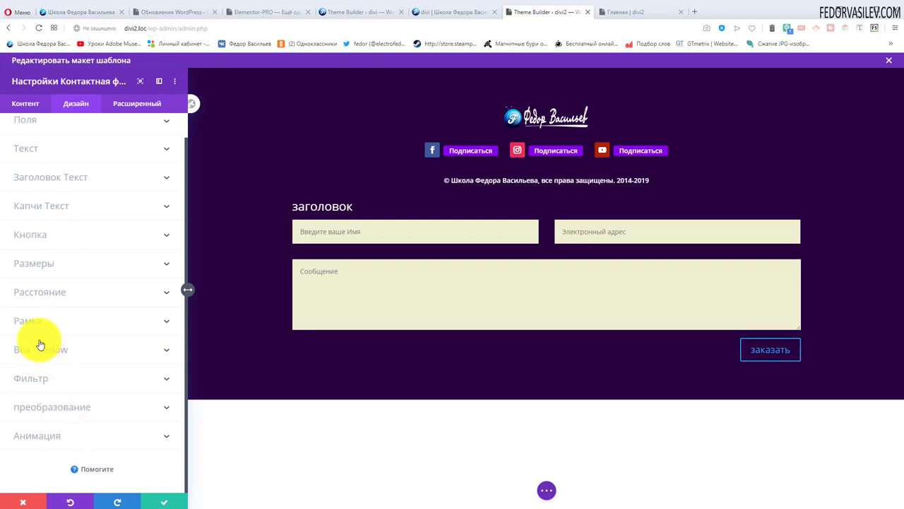
scroll(37, 339, "up", 1)
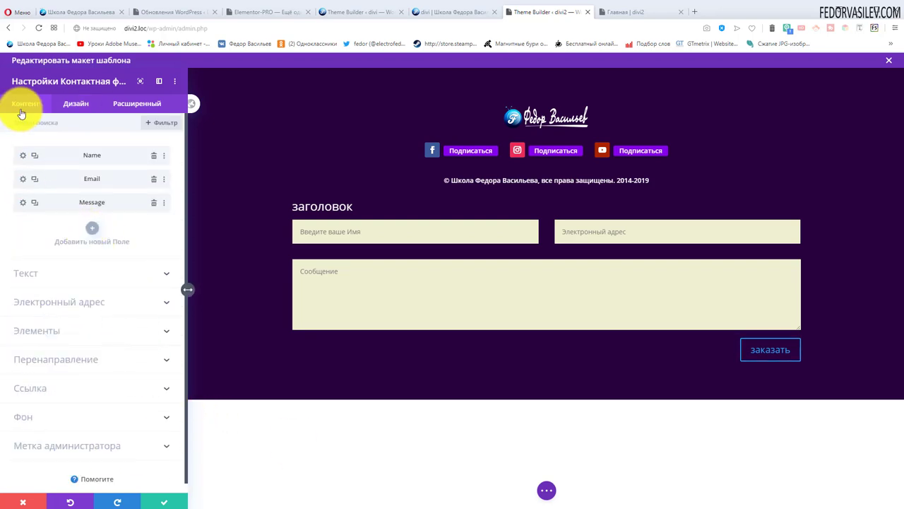
left_click(92, 227)
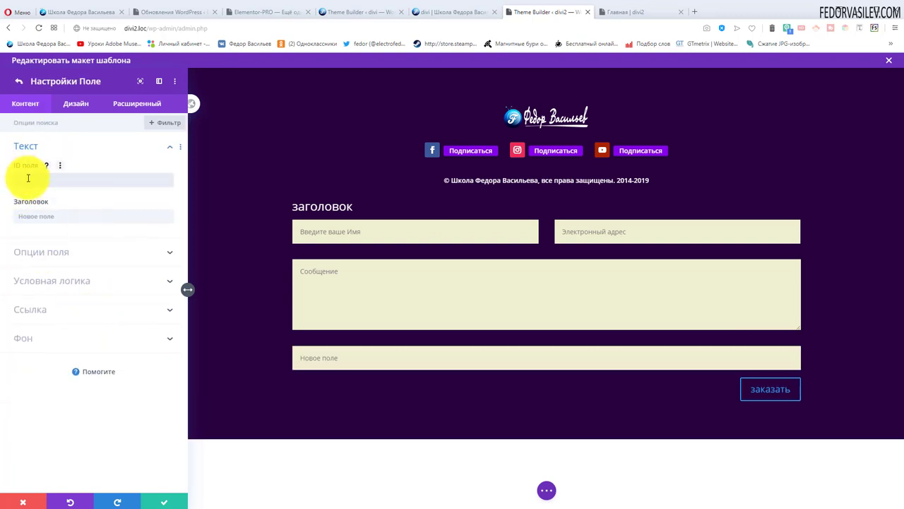
type("nek")
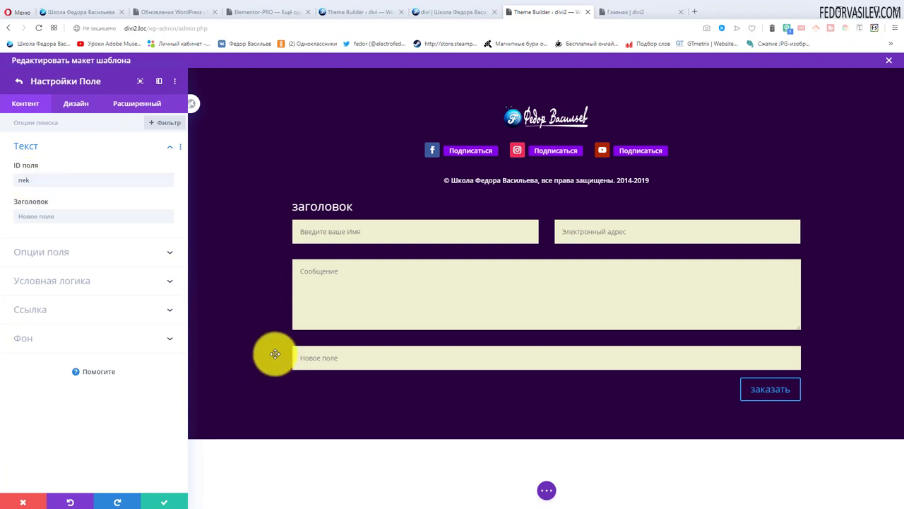
left_click(31, 216)
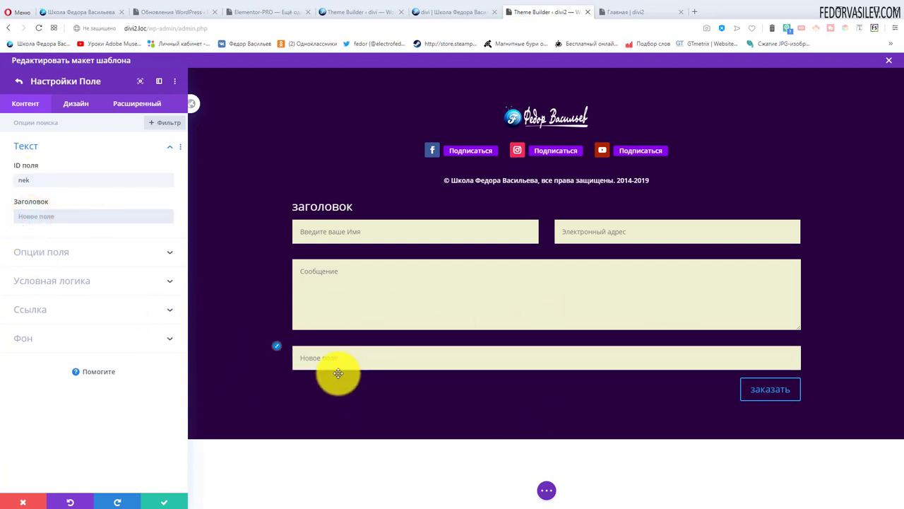
left_click(46, 218)
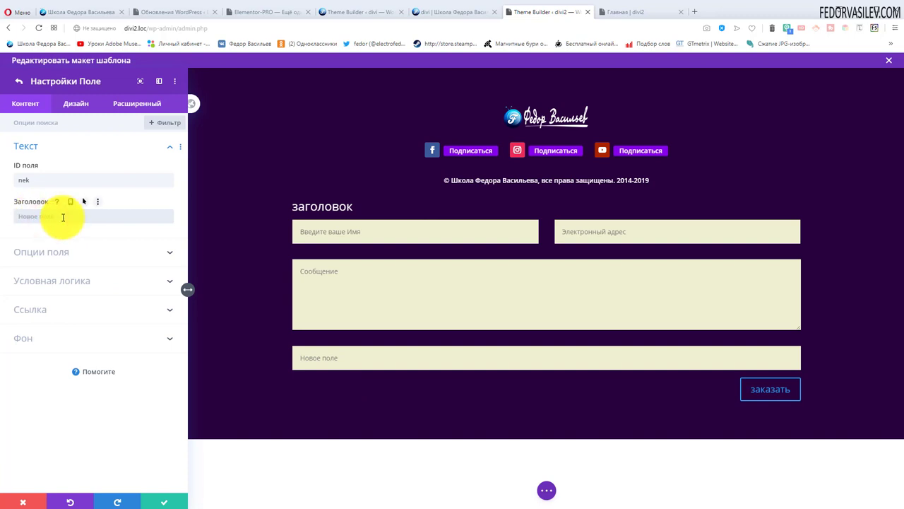
Change the new field's type to checkbox (Поле для флажка) and name its first option "поле 1".
left_click(50, 262)
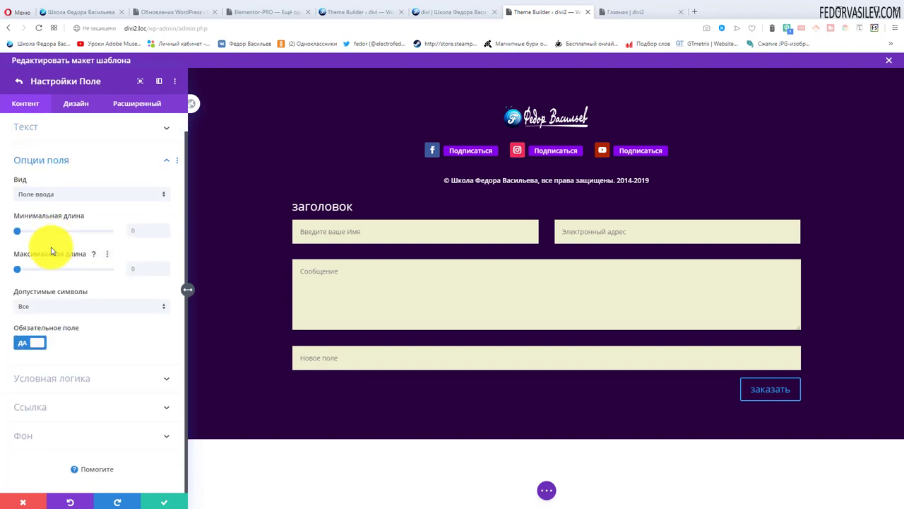
left_click(29, 196)
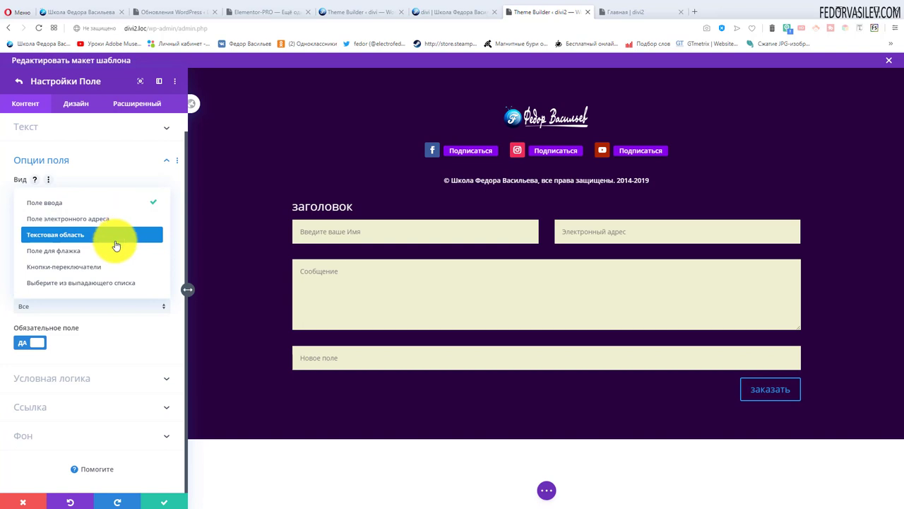
left_click(67, 252)
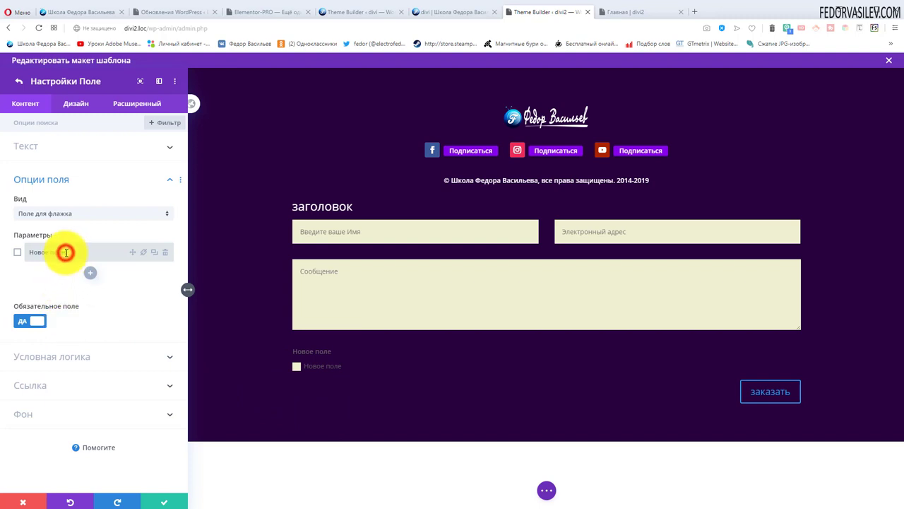
triple_click(28, 253)
type("пол1")
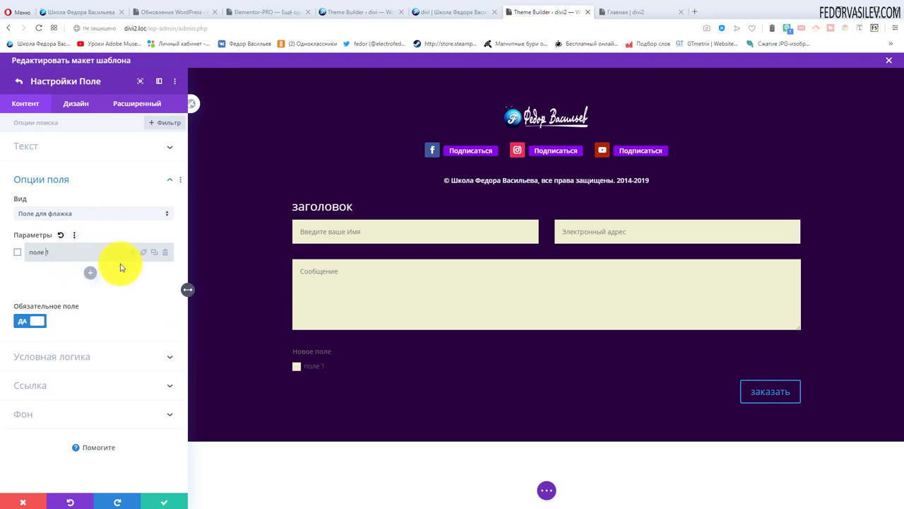
Try "поле 1" as checked by default, leave it unchecked, and add a second option named "поле 2".
left_click(17, 252)
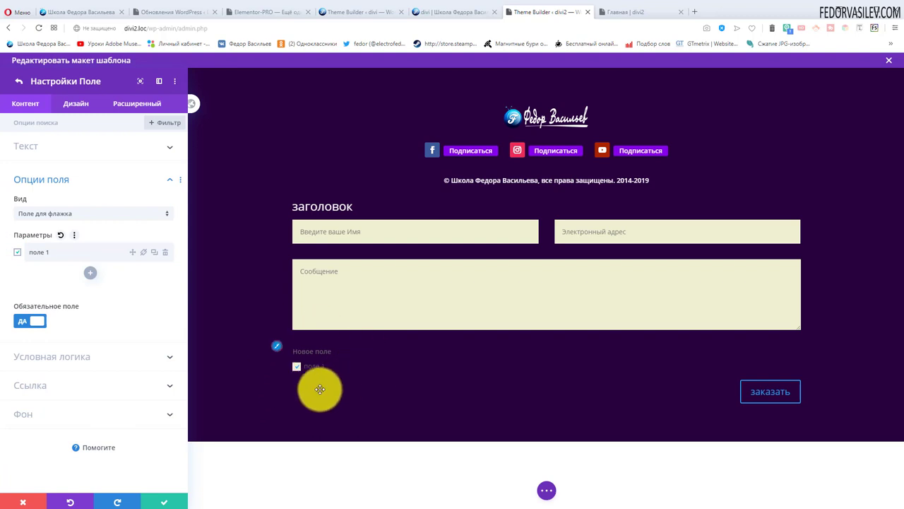
left_click(17, 253)
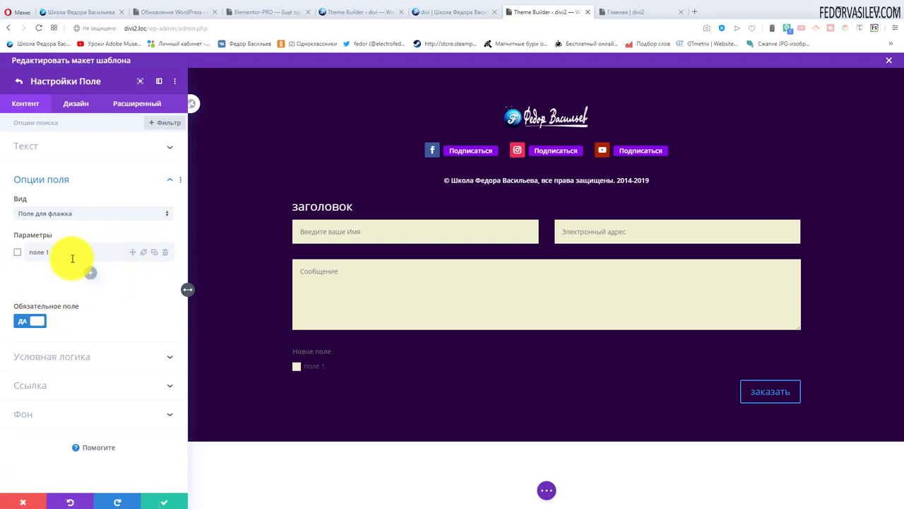
left_click(90, 272)
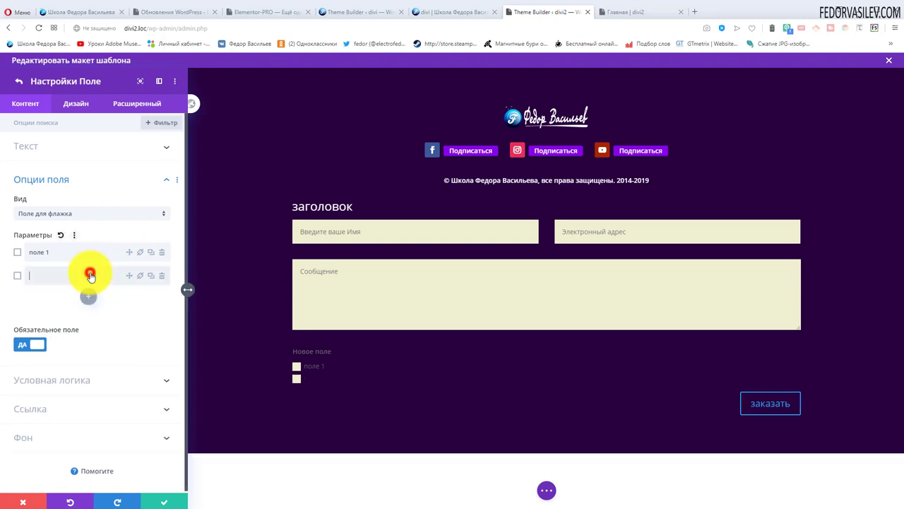
left_click(51, 251)
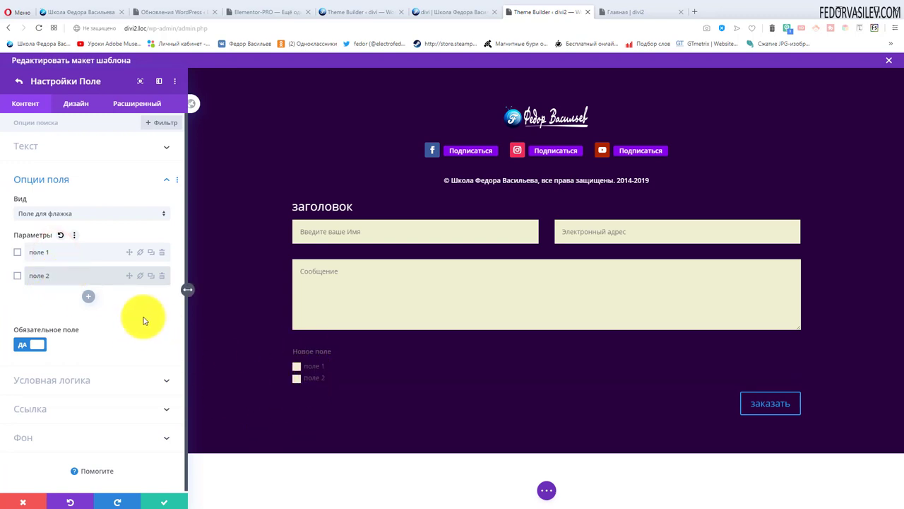
Examine the link settings of the checkbox option "поле 1" and leave them empty.
left_click(139, 253)
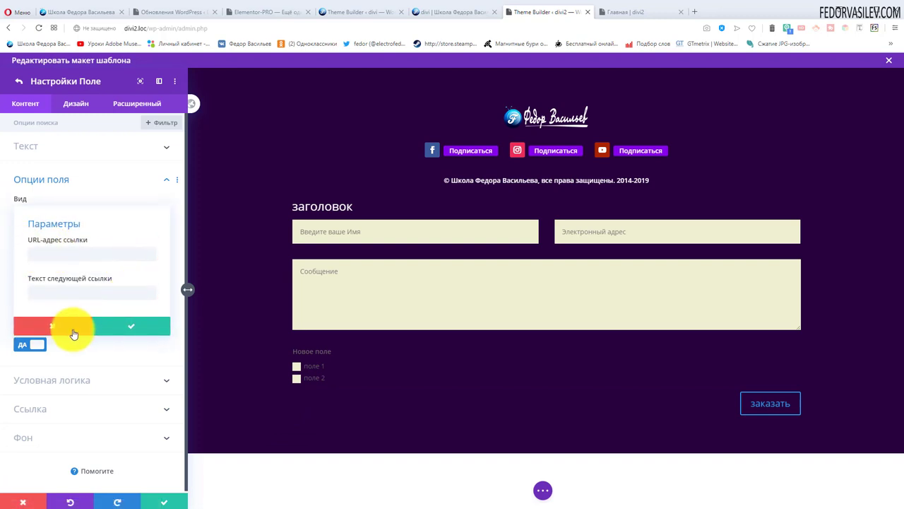
left_click(70, 326)
left_click(140, 254)
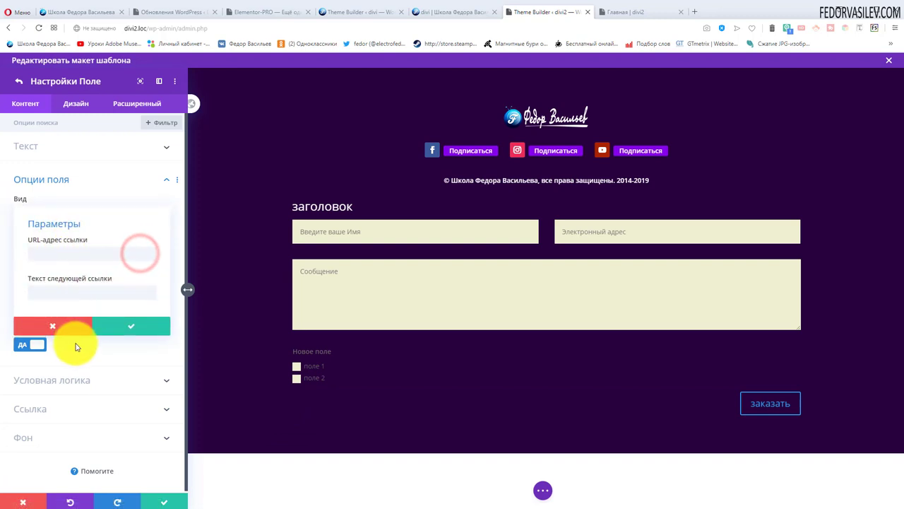
left_click(54, 326)
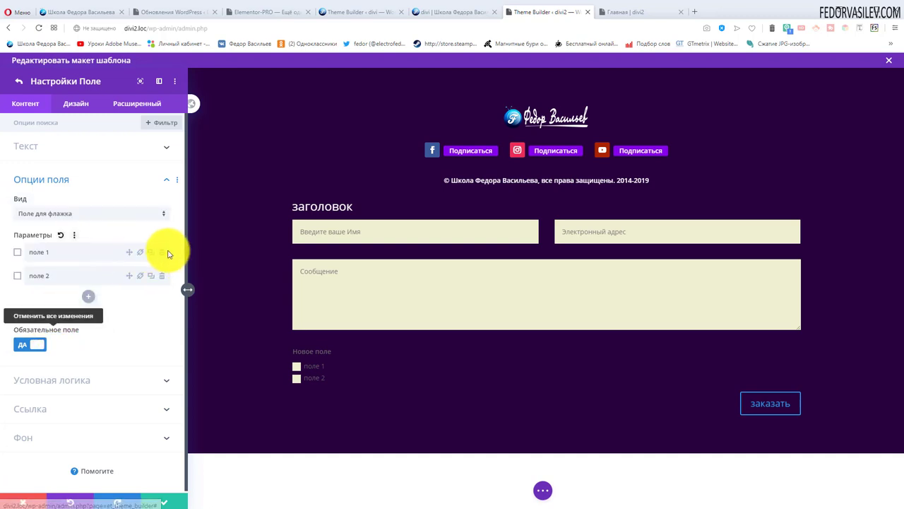
Duplicate the checkbox option "поле 2" twice and save the field.
left_click(150, 275)
left_click(150, 300)
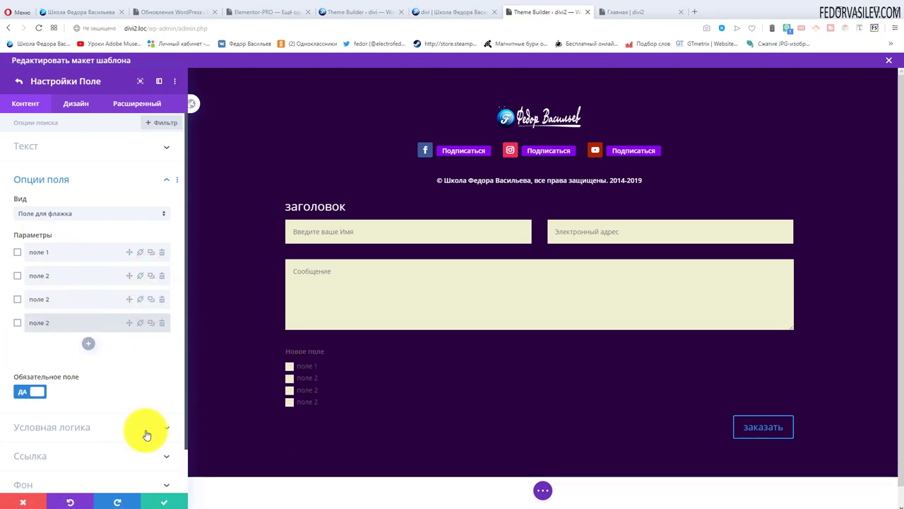
scroll(21, 371, "down", 2)
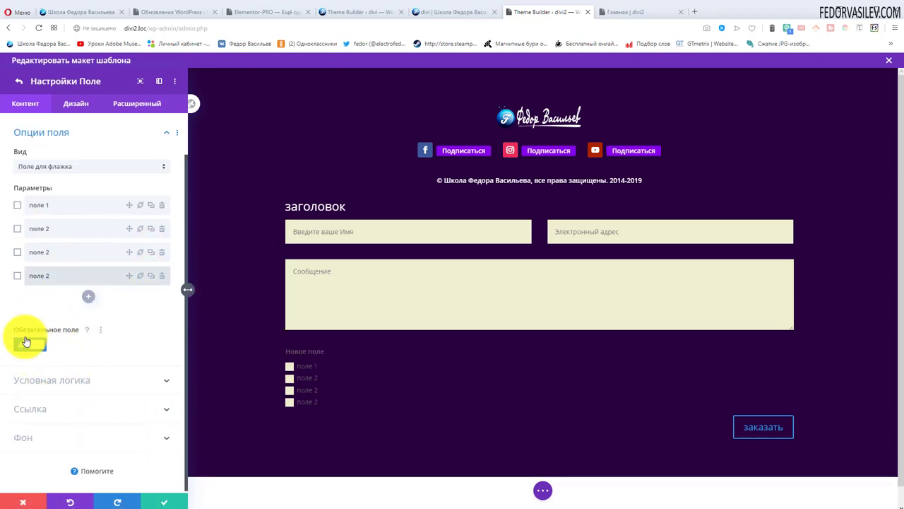
left_click(165, 502)
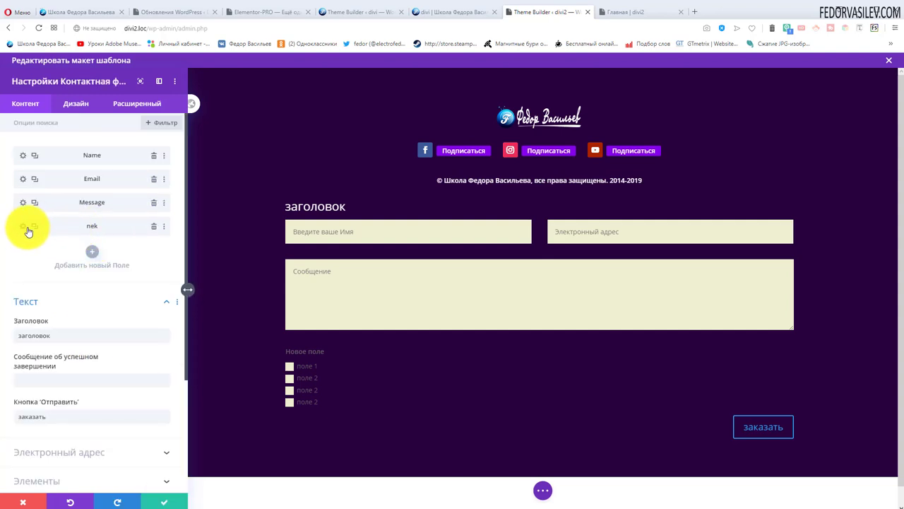
left_click_drag(55, 227, 74, 204)
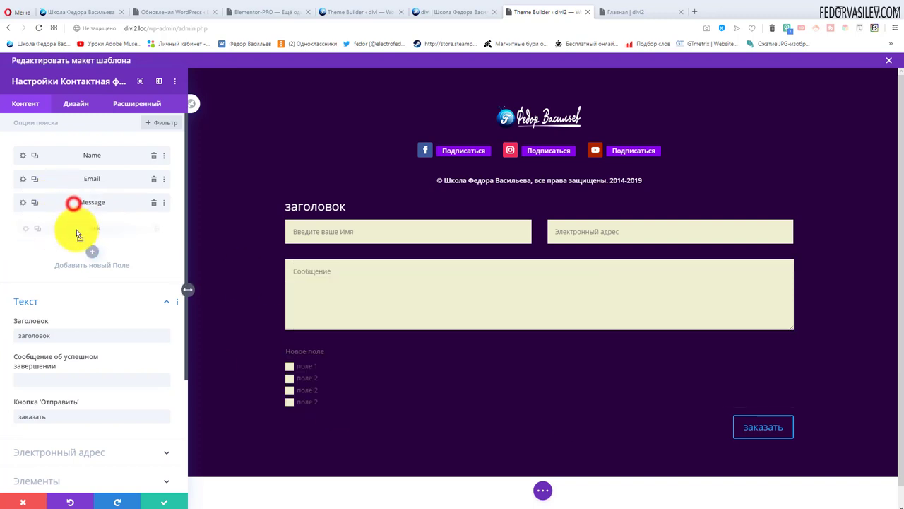
Add another form field of the radio button type (Кнопки-переключатели) with three blank options.
left_click(95, 252)
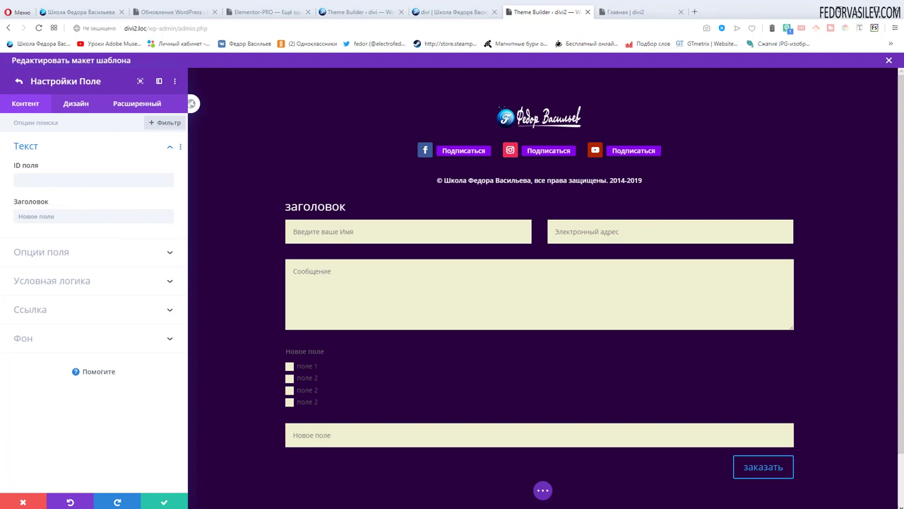
left_click(41, 251)
left_click(92, 271)
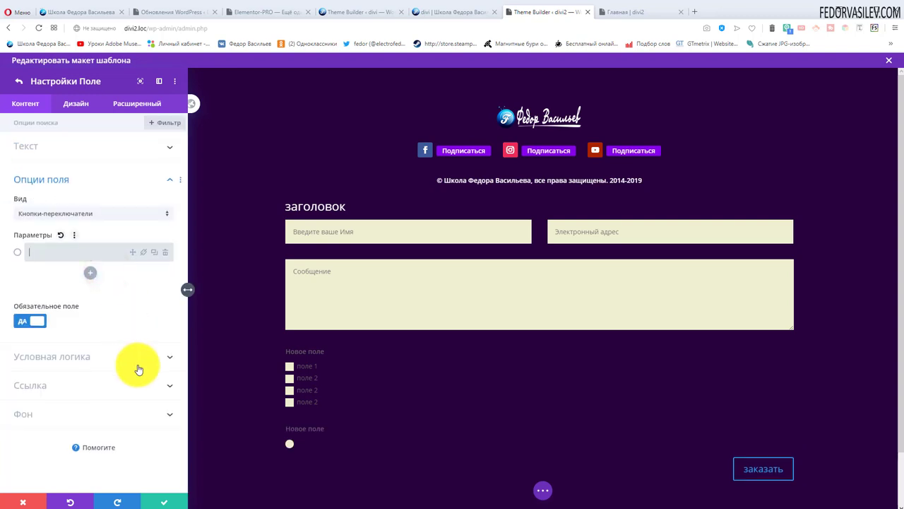
left_click(156, 253)
left_click(151, 252)
left_click(50, 273)
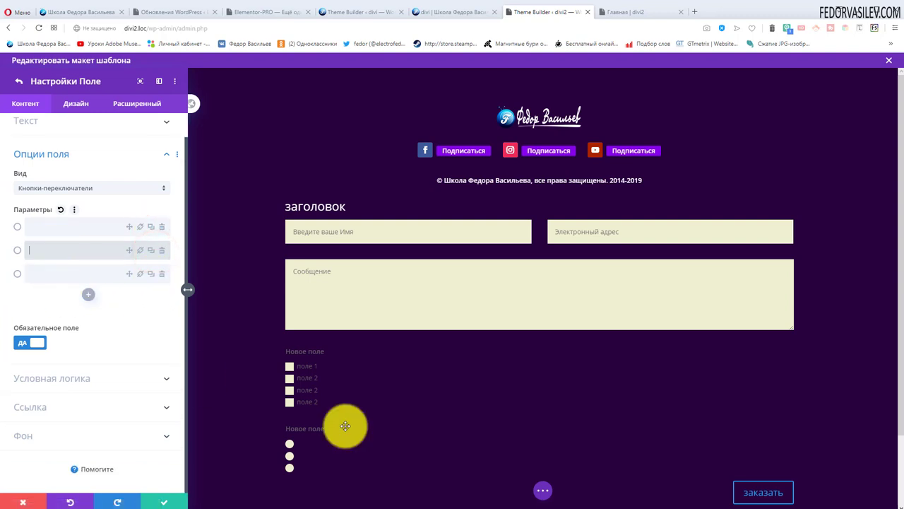
Make the first radio option selected by default and save the radio field.
left_click(290, 445)
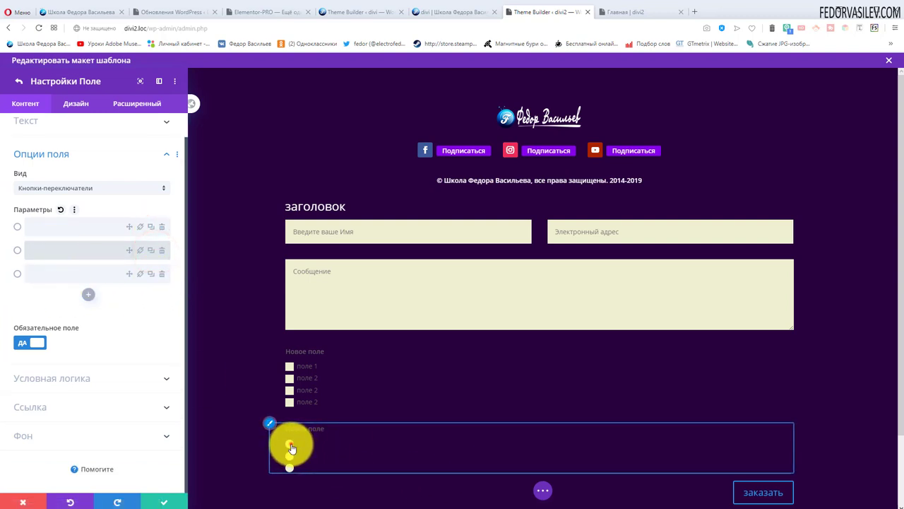
left_click(14, 227)
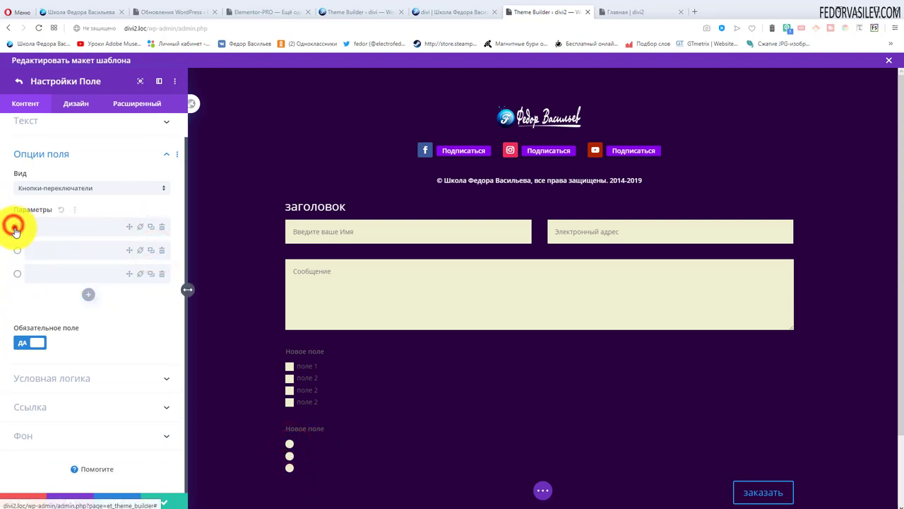
scroll(317, 428, "down", 1)
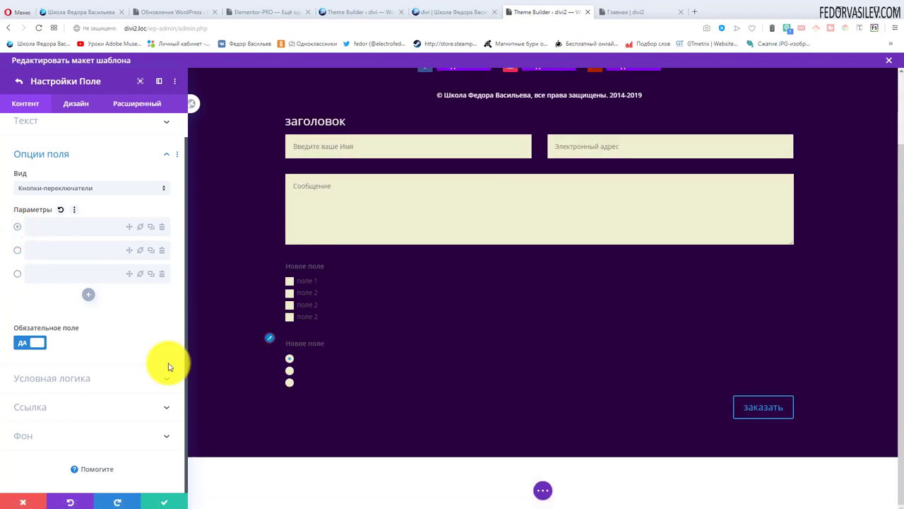
left_click(163, 502)
Add another form field of the dropdown type (Выберите из выпадающего списка).
left_click(94, 273)
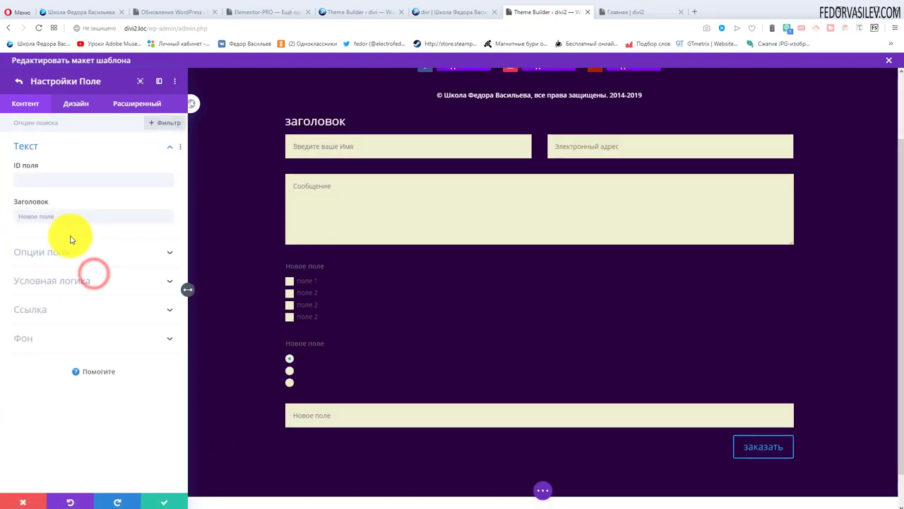
left_click(41, 253)
left_click(50, 195)
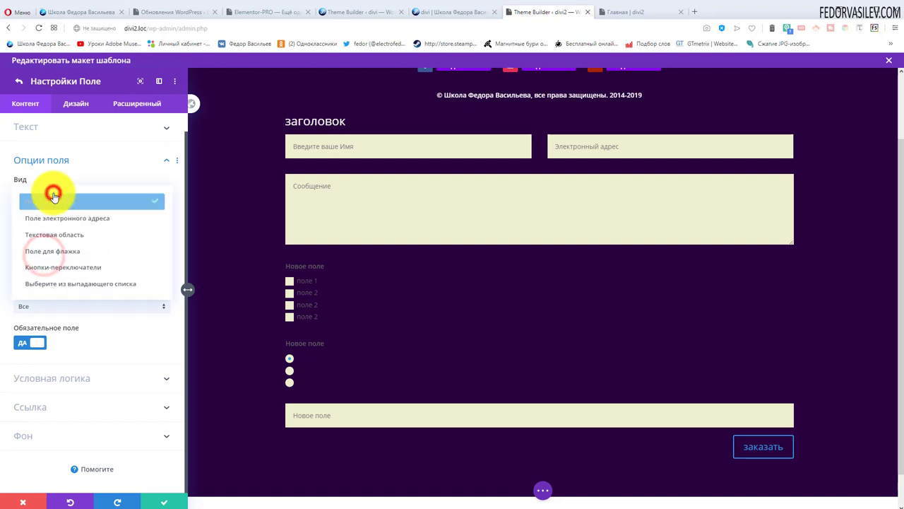
left_click(67, 286)
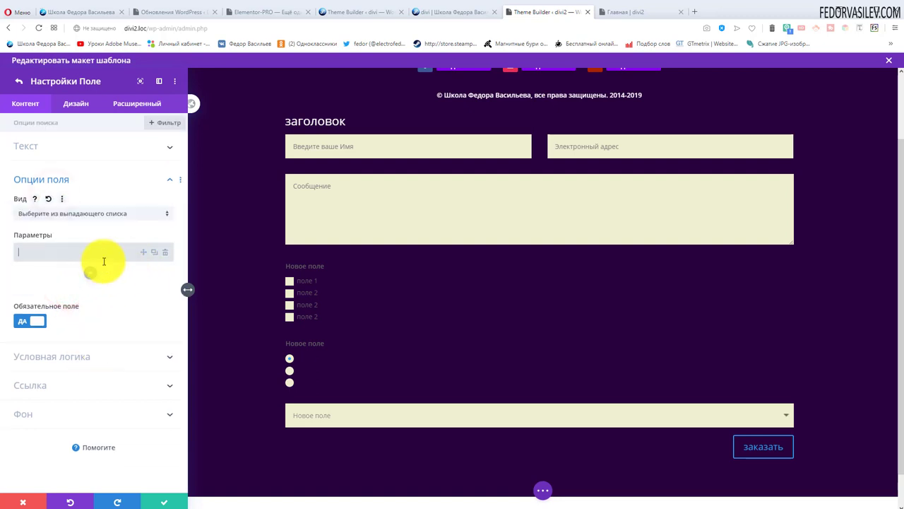
Give the dropdown field three options named "2222222" and save the field.
left_click(67, 281)
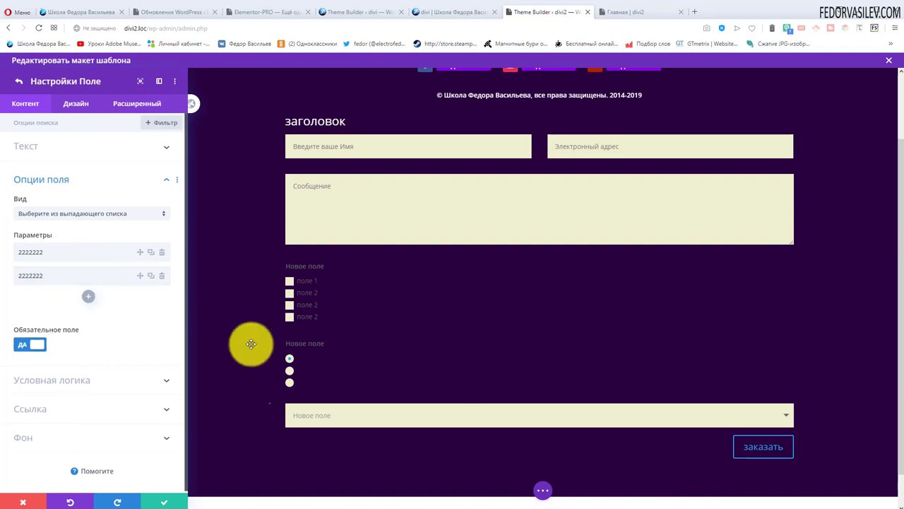
left_click(150, 275)
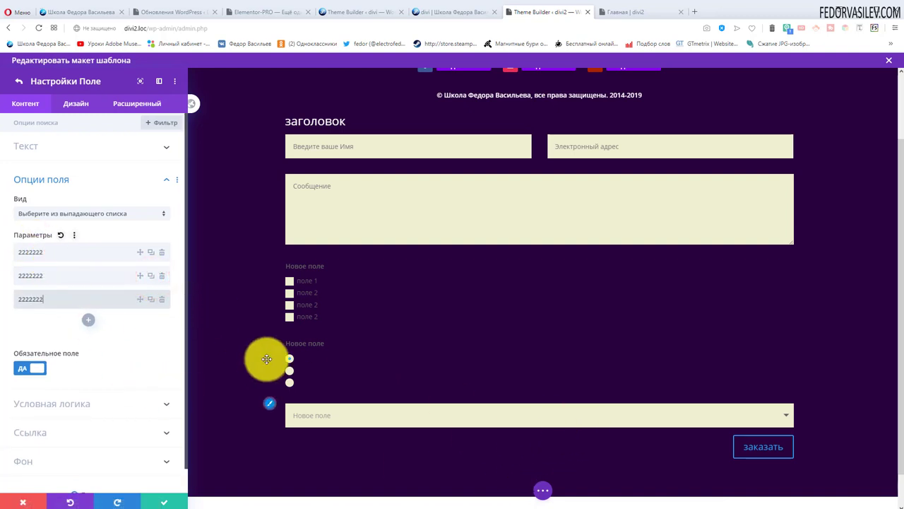
left_click(162, 503)
Save the contact form settings and exit the footer layout editor with the changes saved.
left_click(161, 499)
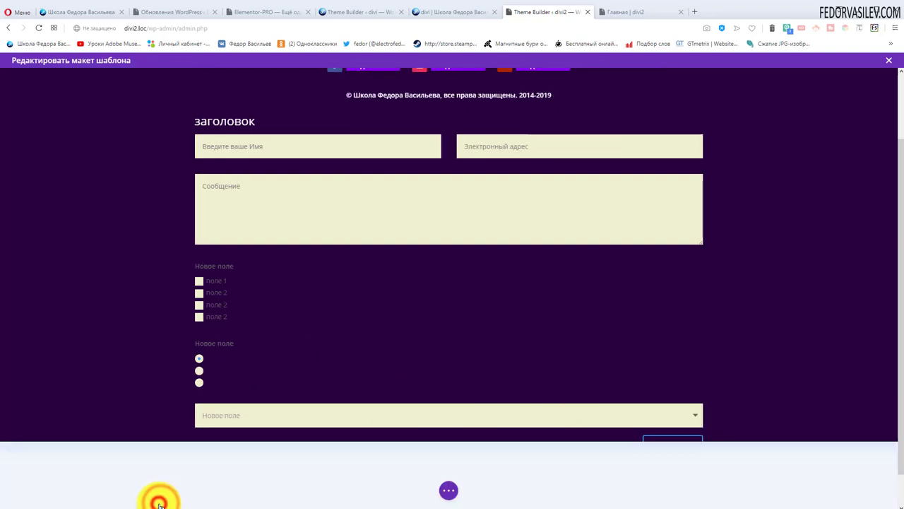
left_click(888, 60)
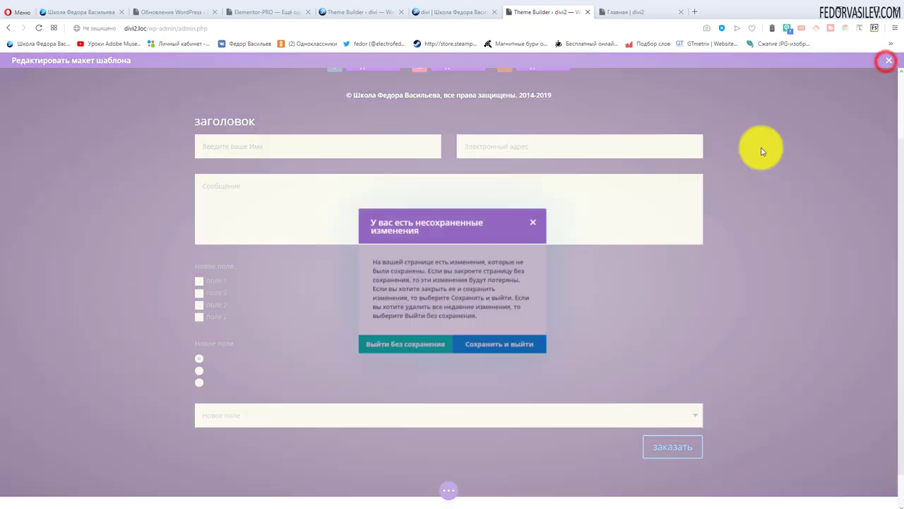
left_click(481, 346)
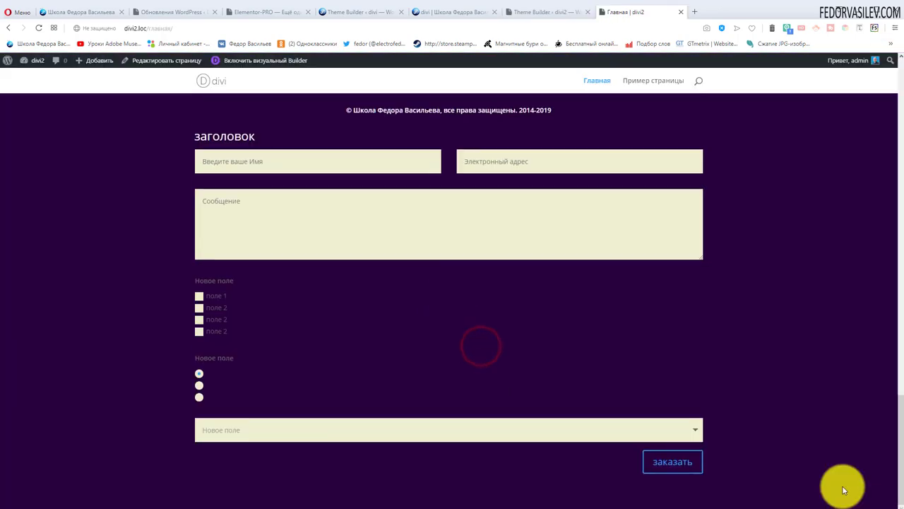
On the published Главная page, test the footer form's dropdown by choosing different "2222222" options, and try the radio buttons.
left_click(702, 427)
left_click(696, 428)
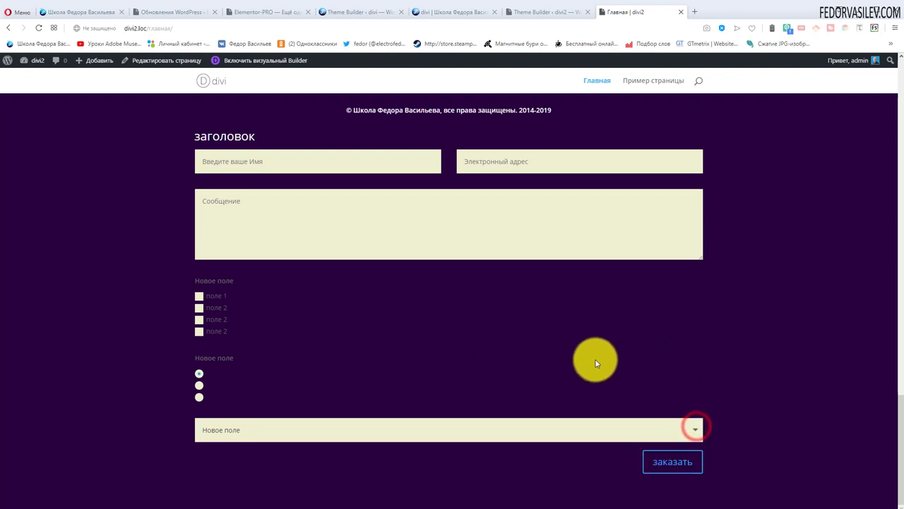
left_click(697, 429)
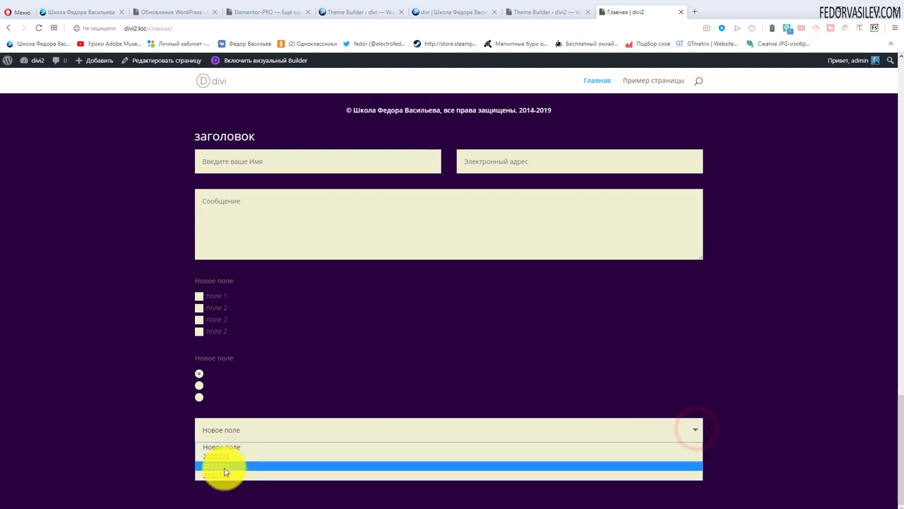
left_click(224, 467)
left_click(697, 428)
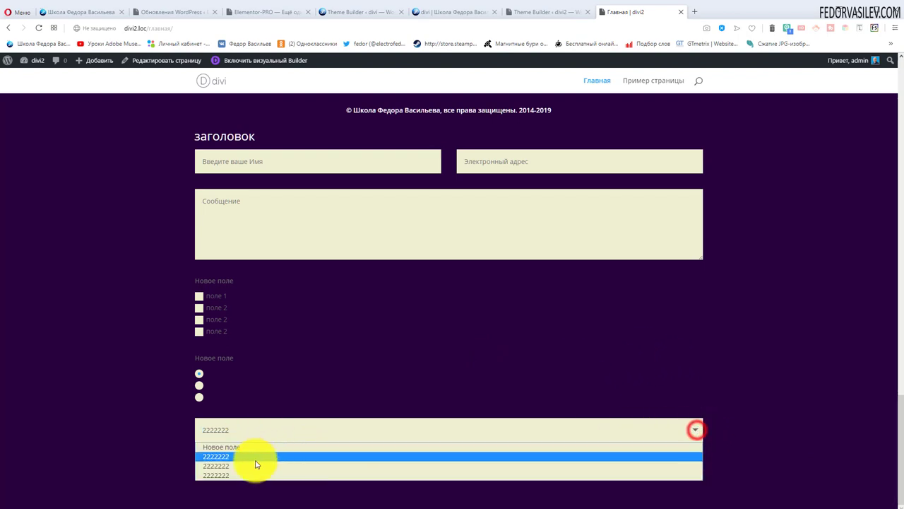
left_click(223, 474)
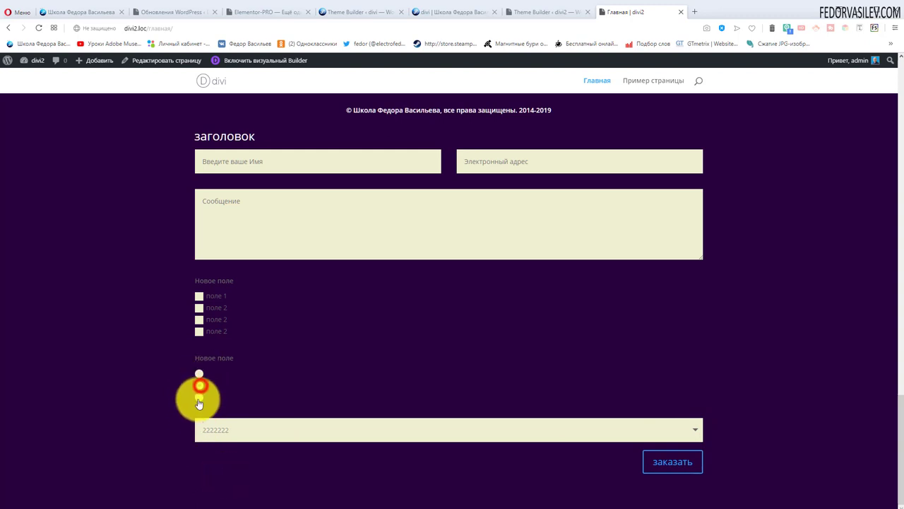
Test the footer form's checkboxes by ticking "поле 1" and the first and last "поле 2", and review the form.
left_click(202, 299)
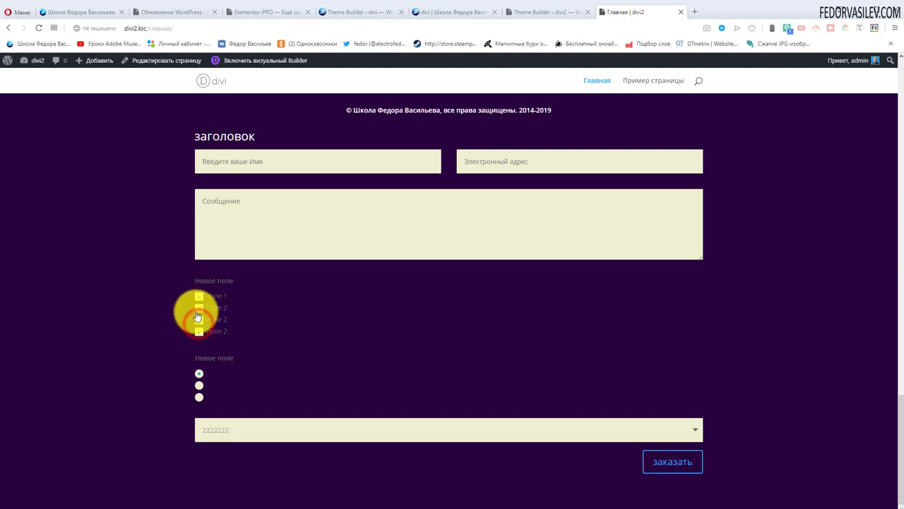
scroll(430, 377, "up", 3)
scroll(359, 377, "down", 3)
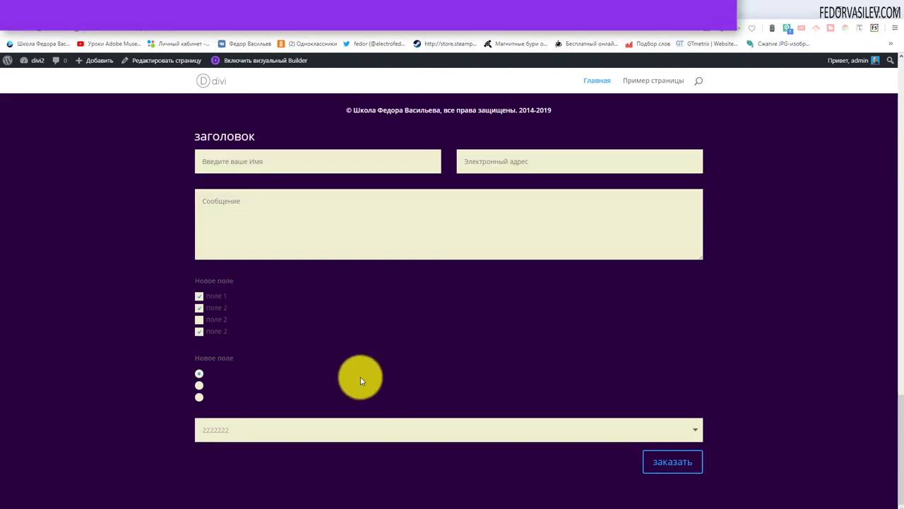
scroll(415, 374, "up", 1)
scroll(415, 374, "down", 1)
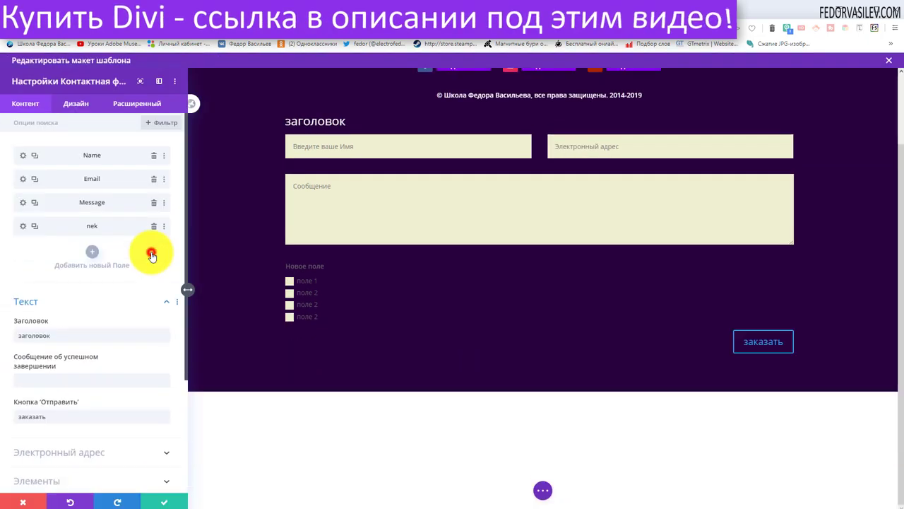
Delete the added dropdown, radio and checkbox fields from the contact form, save the footer layout and reload the published page.
left_click(151, 250)
left_click(154, 227)
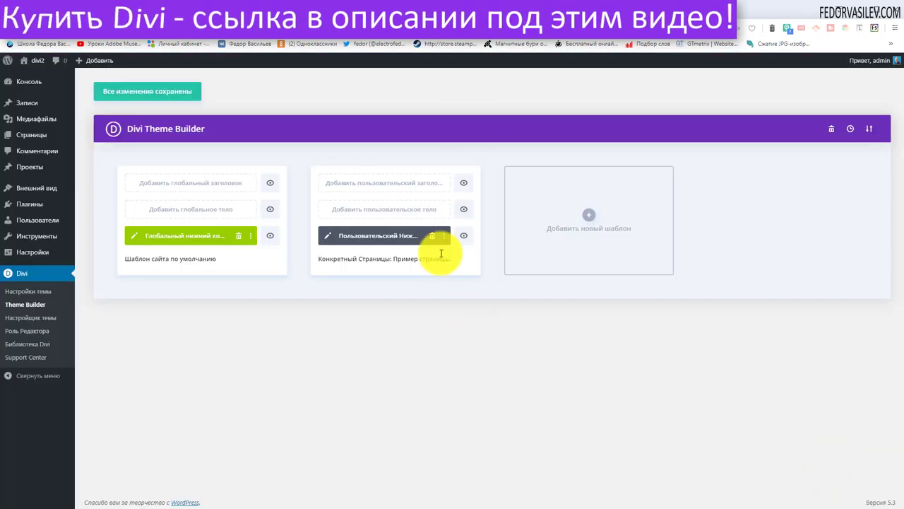
left_click(216, 19)
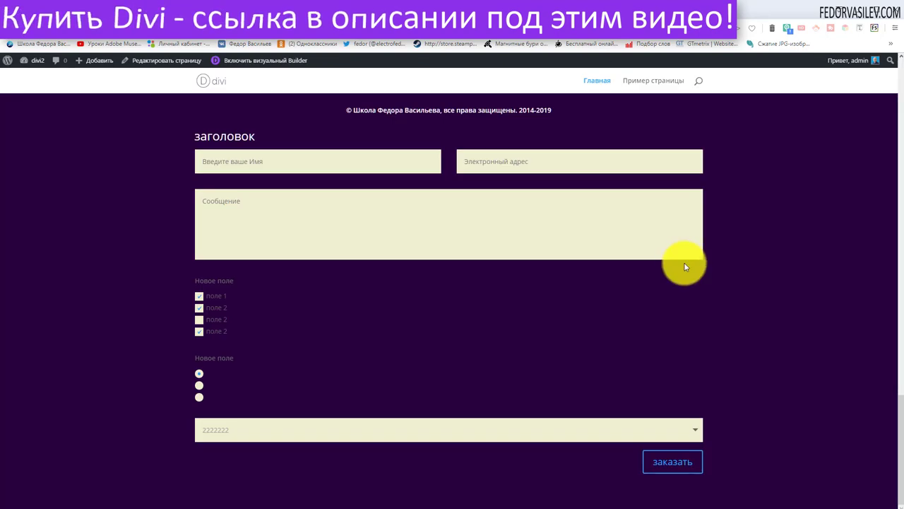
key("F5")
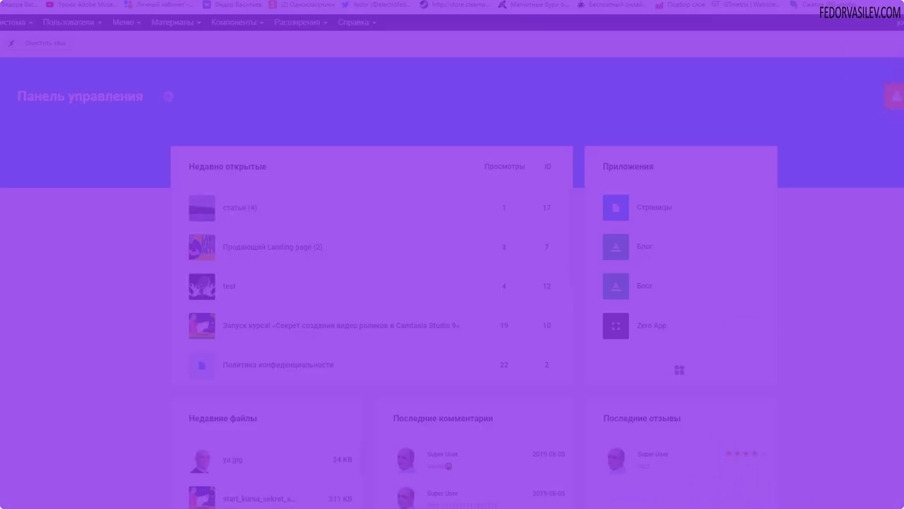
left_click(894, 98)
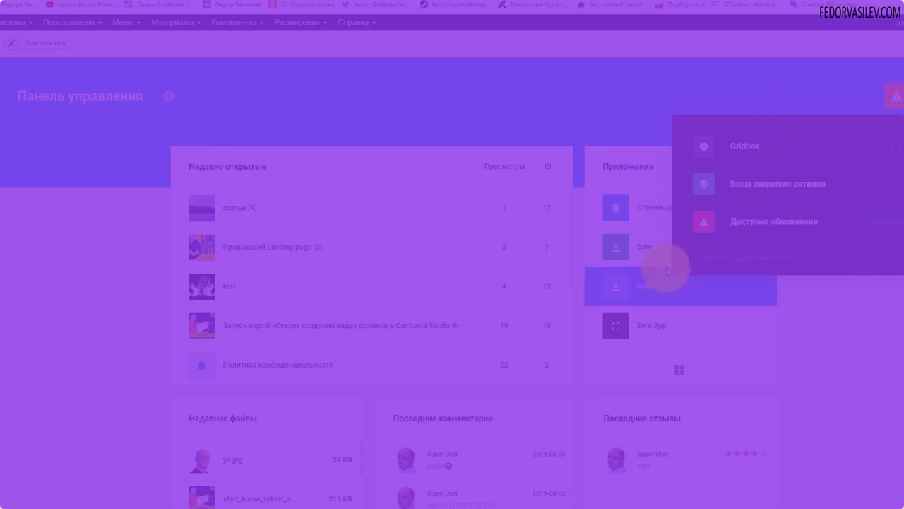
left_click(738, 160)
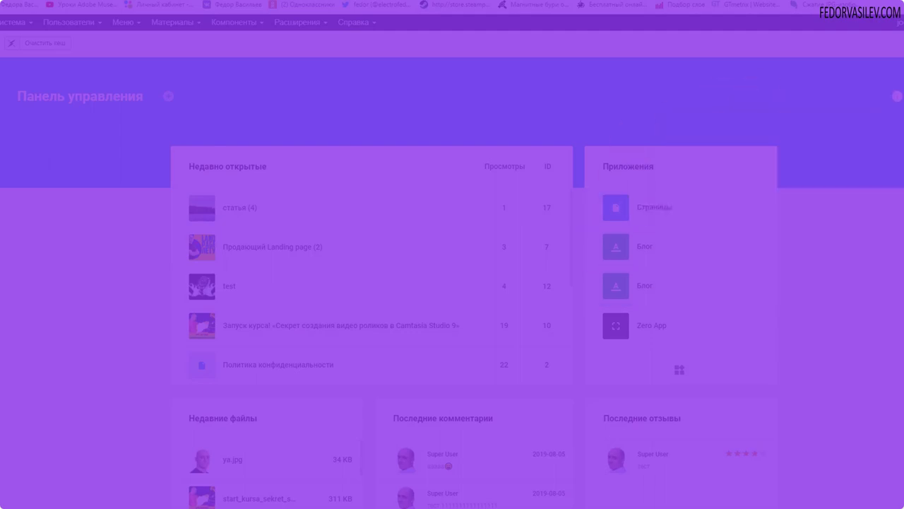
left_click(22, 180)
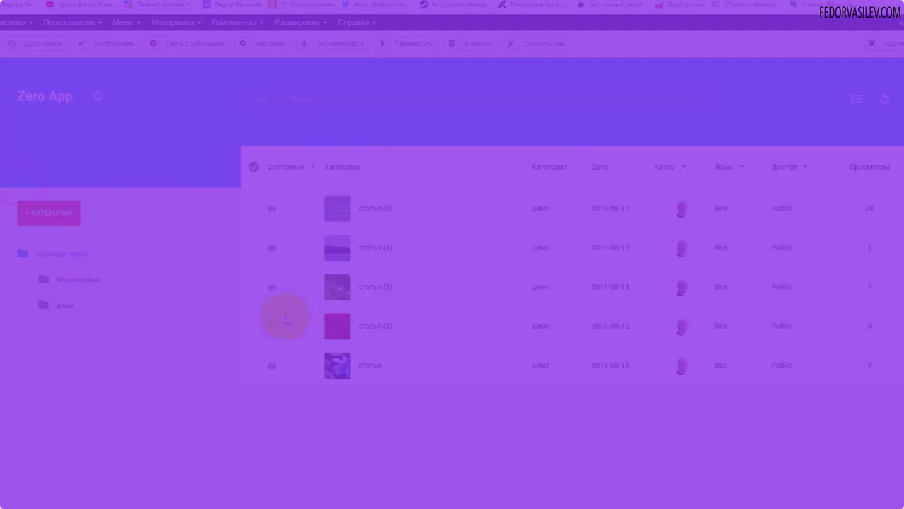
left_click(99, 97)
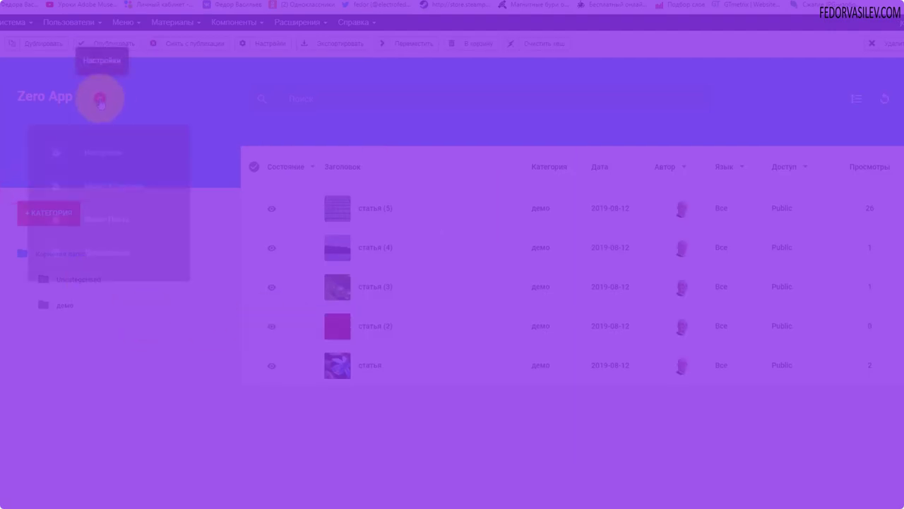
left_click(105, 226)
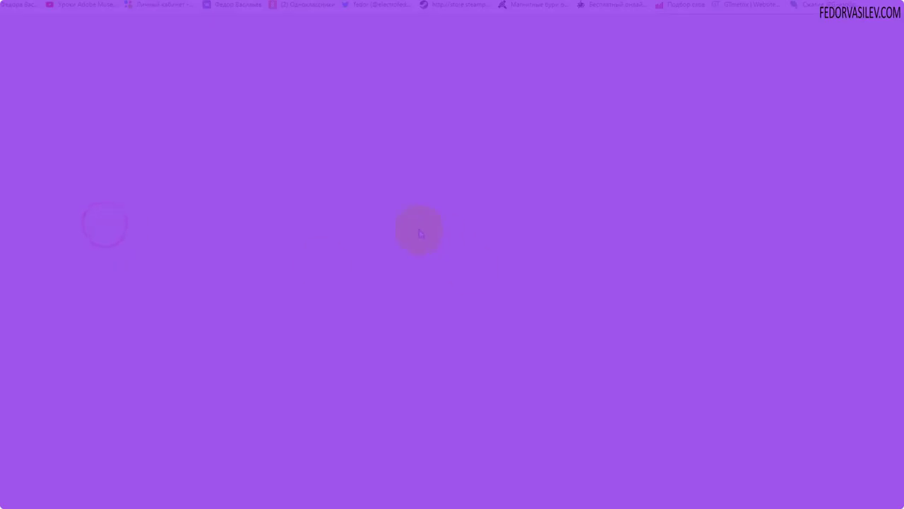